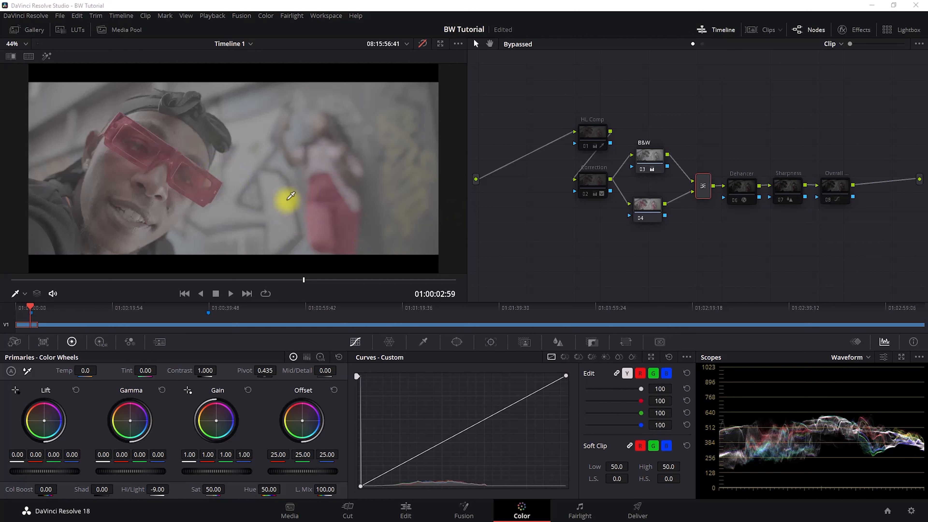
Set project color science to DaVinci YRGB Color Managed, disable automatic color management, and save with HDR DaVinci Wide Gamut Intermediate processing mode.
scroll(259, 208, up, 1)
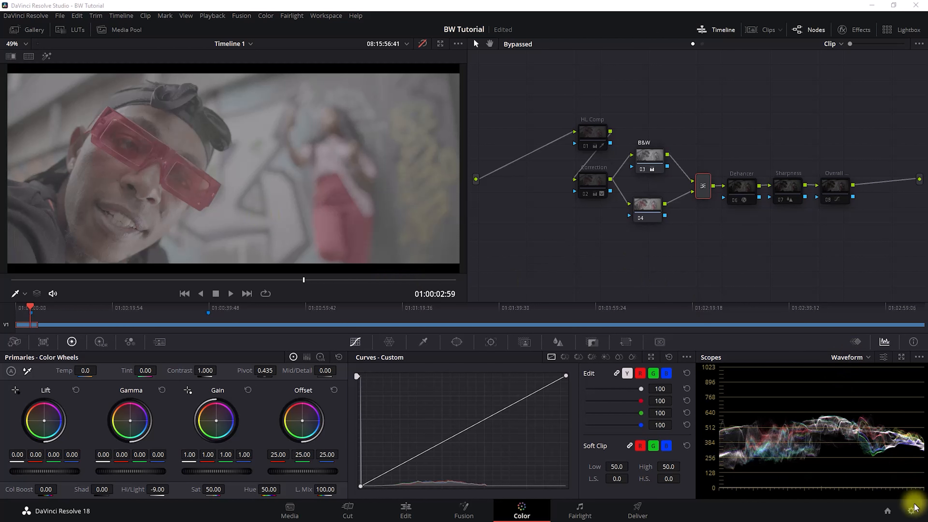
click(911, 511)
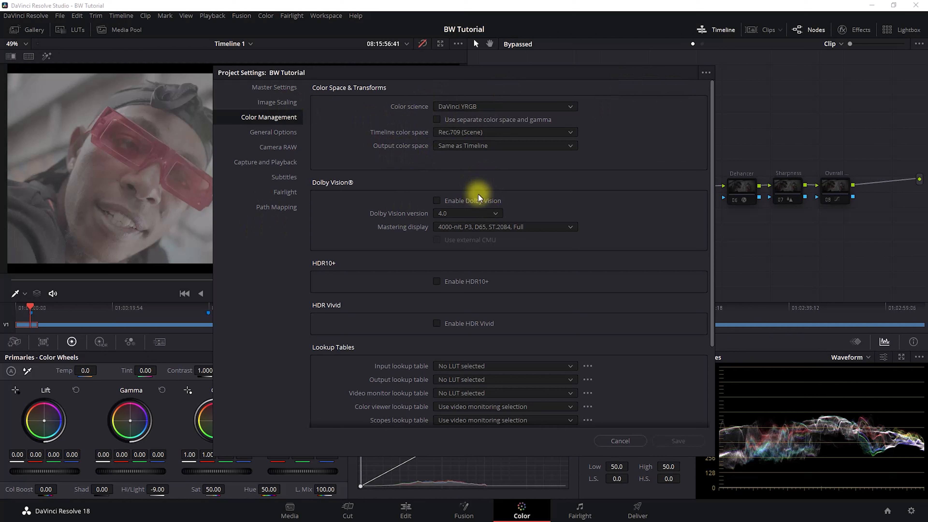
click(462, 108)
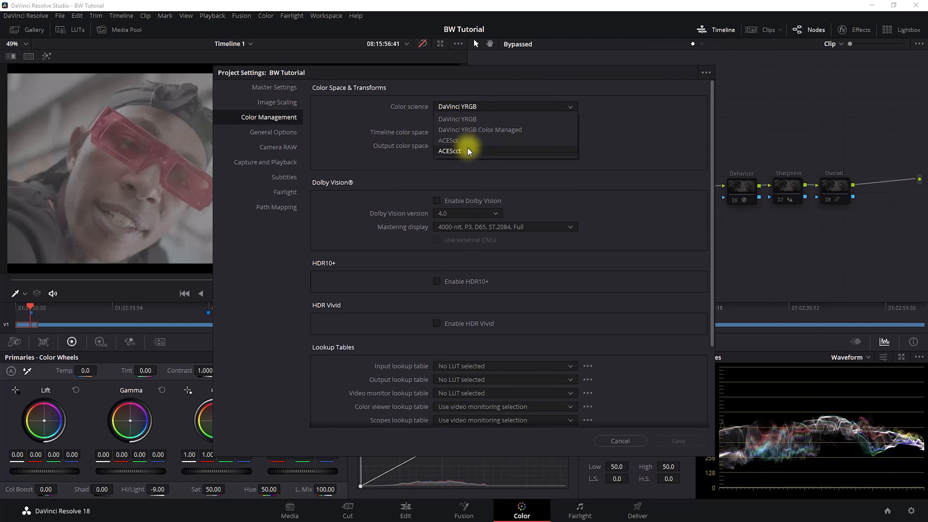
click(472, 126)
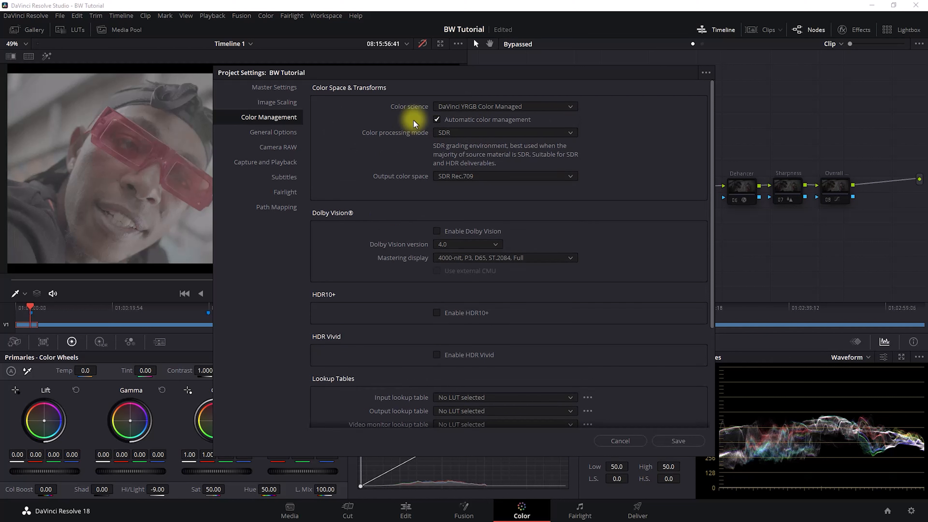
click(437, 119)
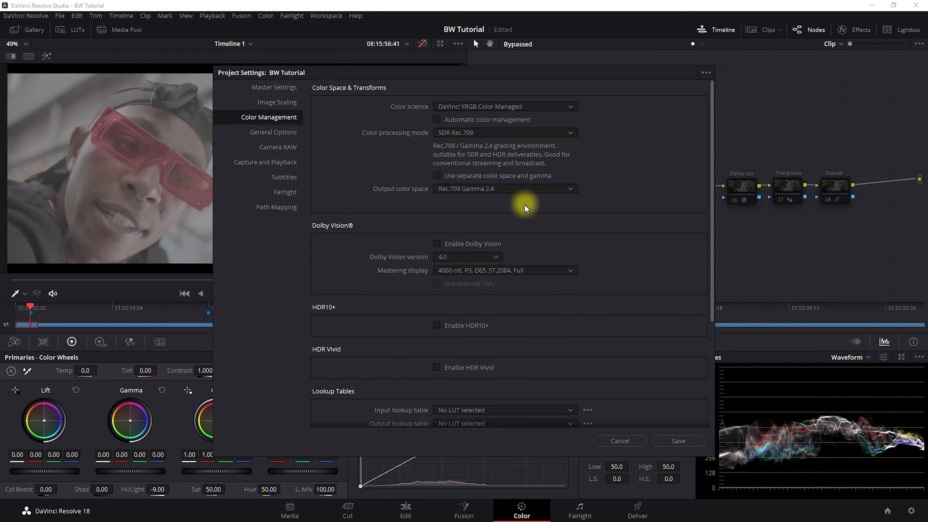
click(481, 131)
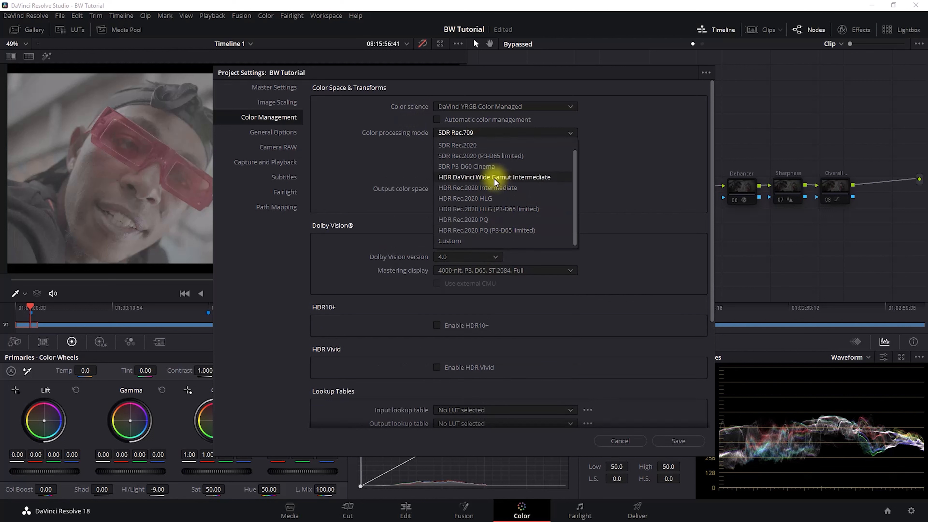
click(495, 179)
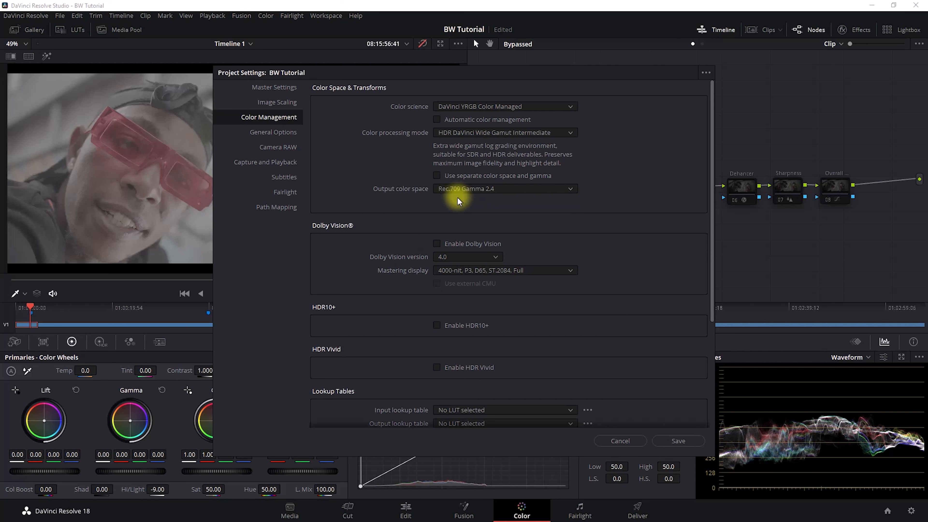
click(676, 440)
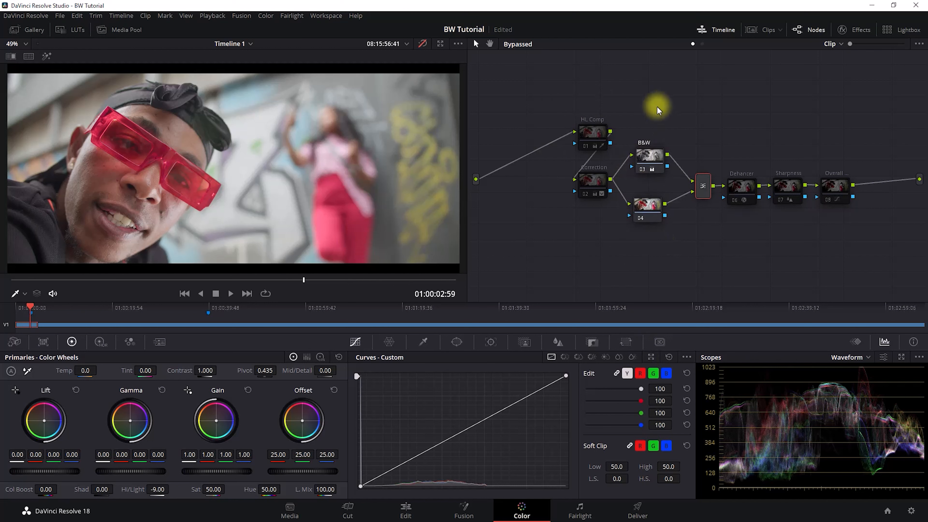
Examine the B&W node and the composite mode options of the layer mixer that joins it with node 04.
click(649, 155)
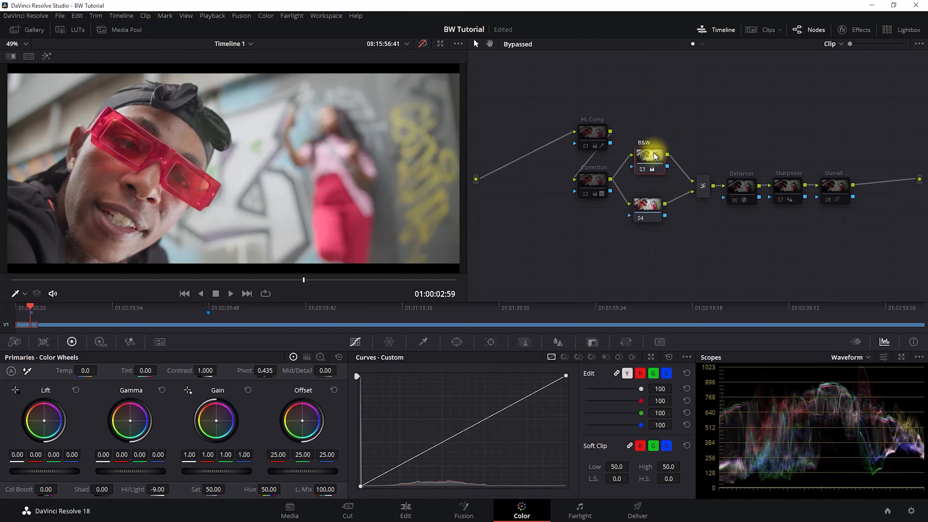
right_click(701, 189)
mouse_move(735, 258)
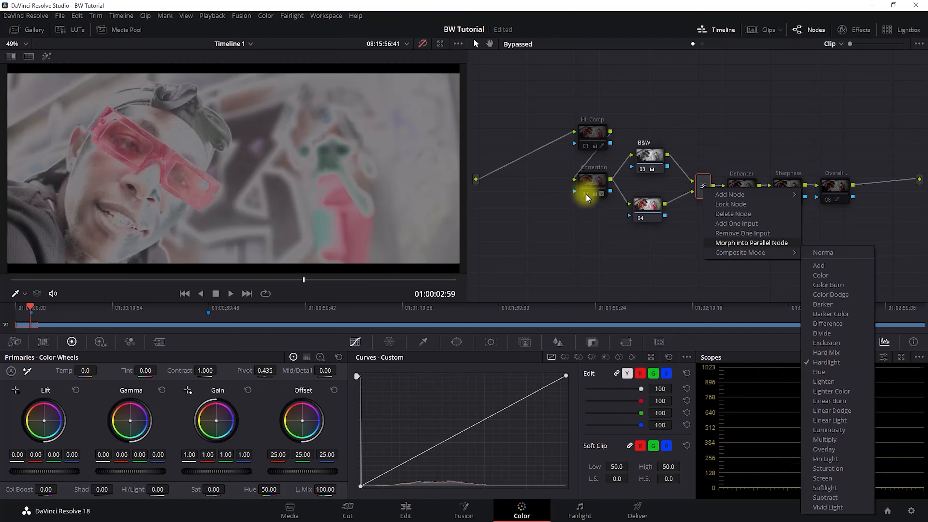
click(640, 270)
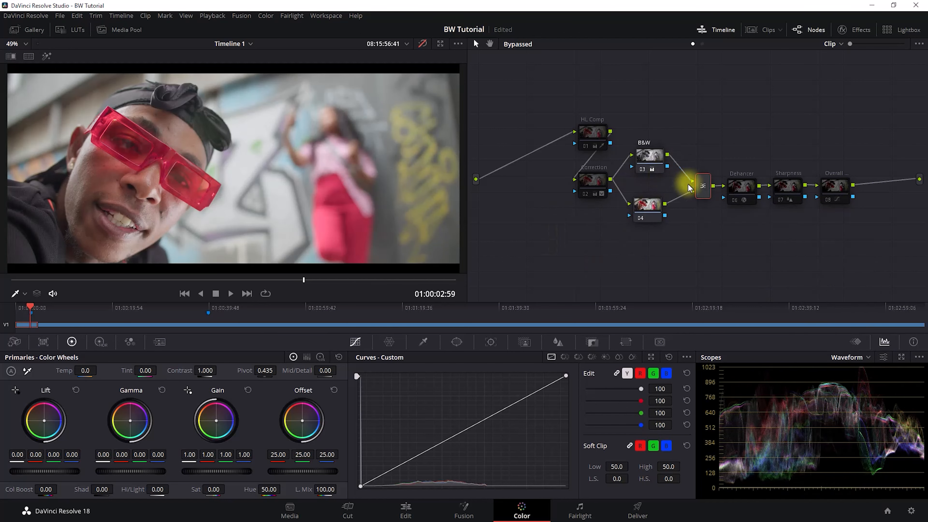
drag(696, 155, 646, 249)
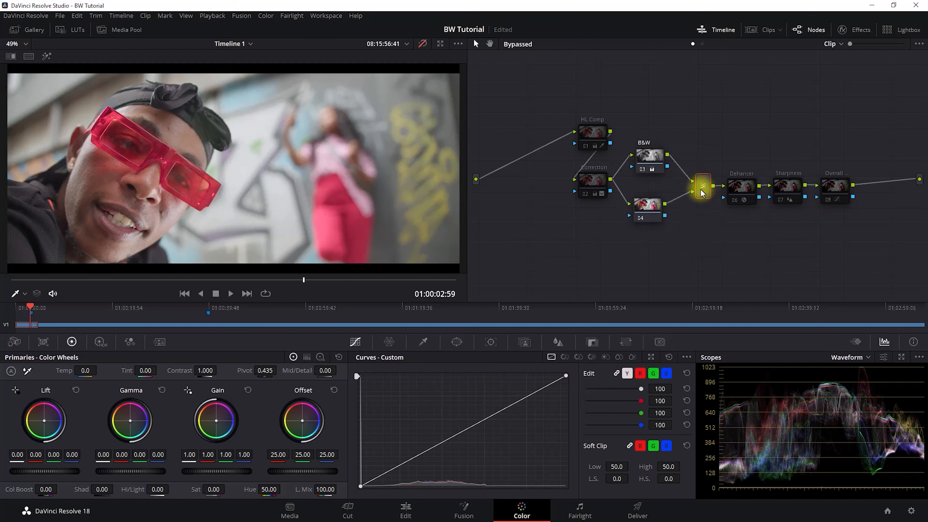
right_click(702, 187)
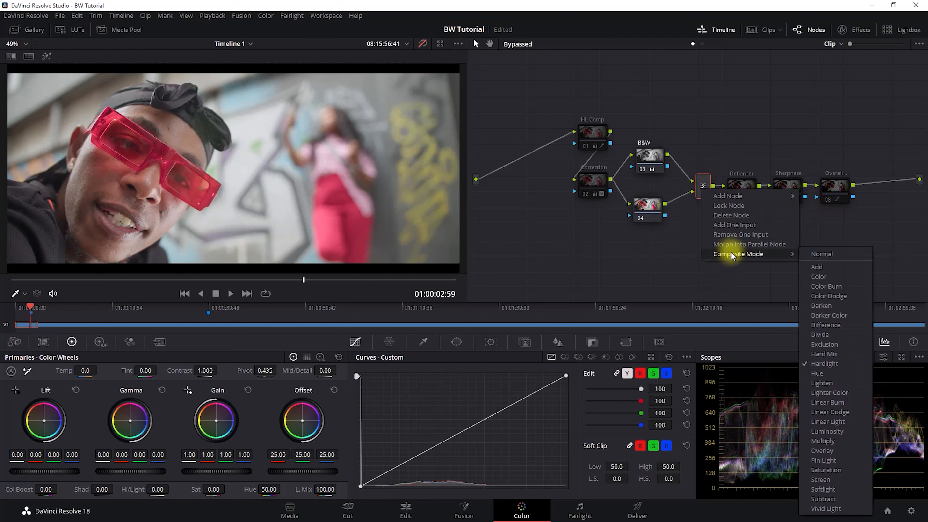
click(680, 260)
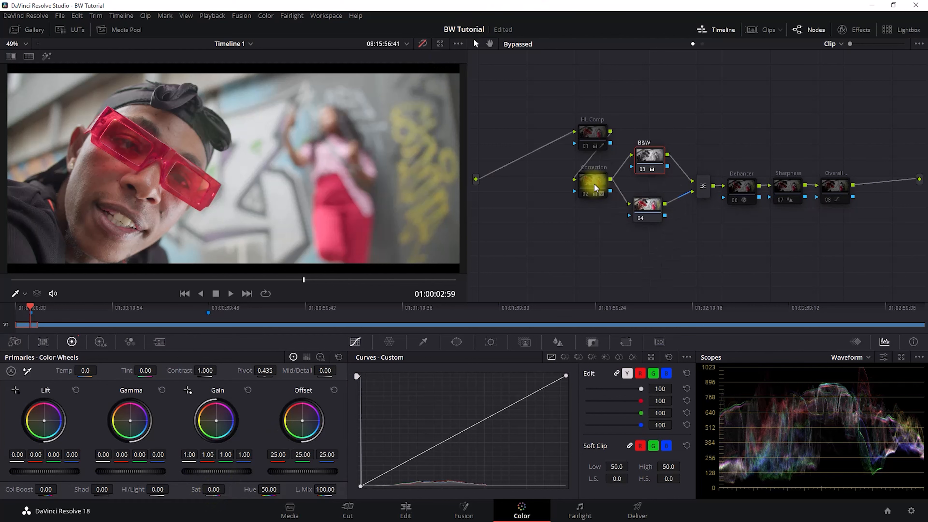
Turn off the bypass of color grades and view the graded image.
click(422, 44)
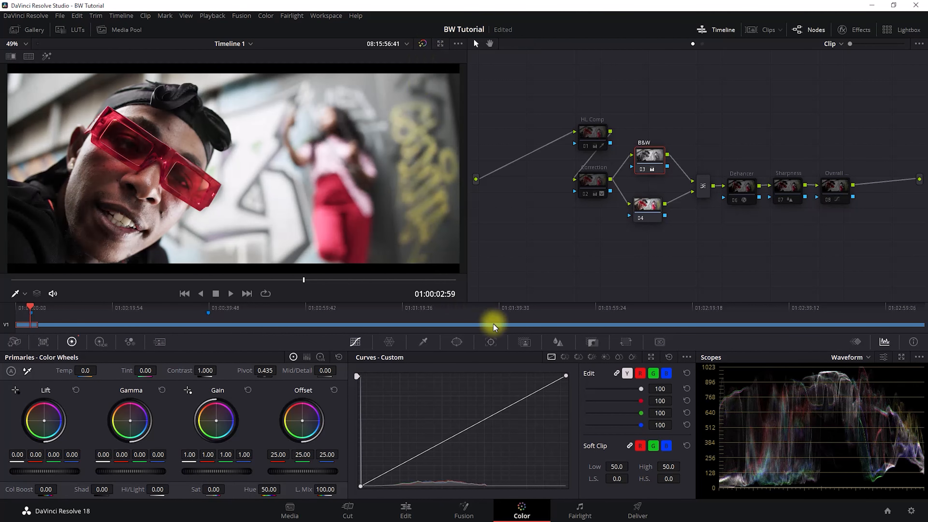
key(p)
key(p)
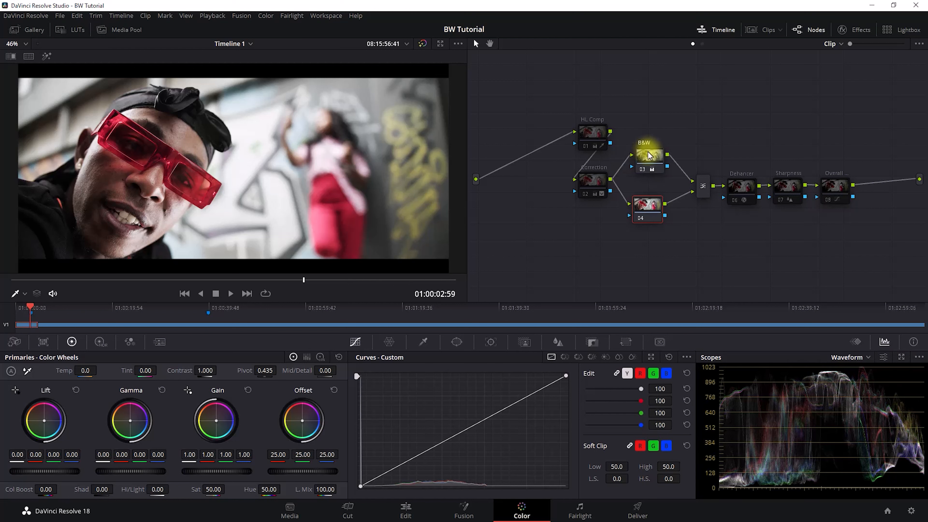
Use editable splines for the custom curve of the Correction node.
click(591, 184)
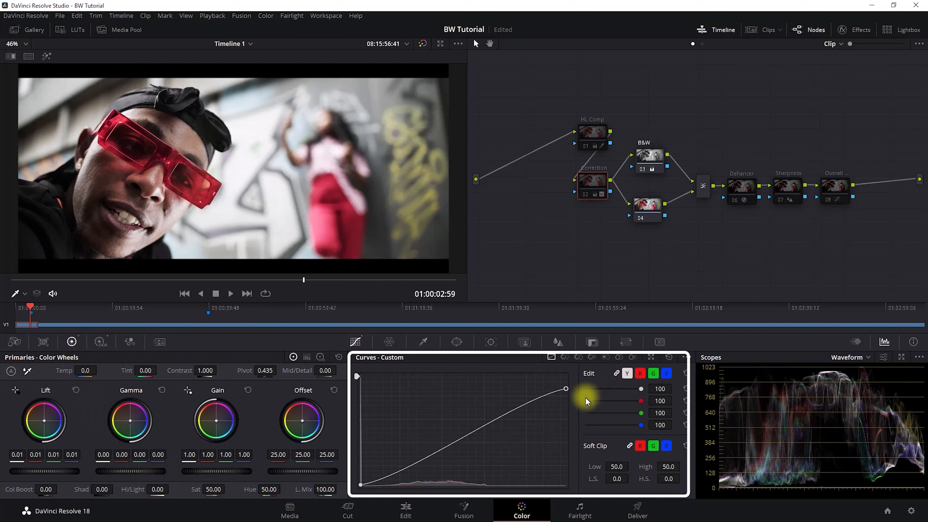
click(683, 356)
click(700, 430)
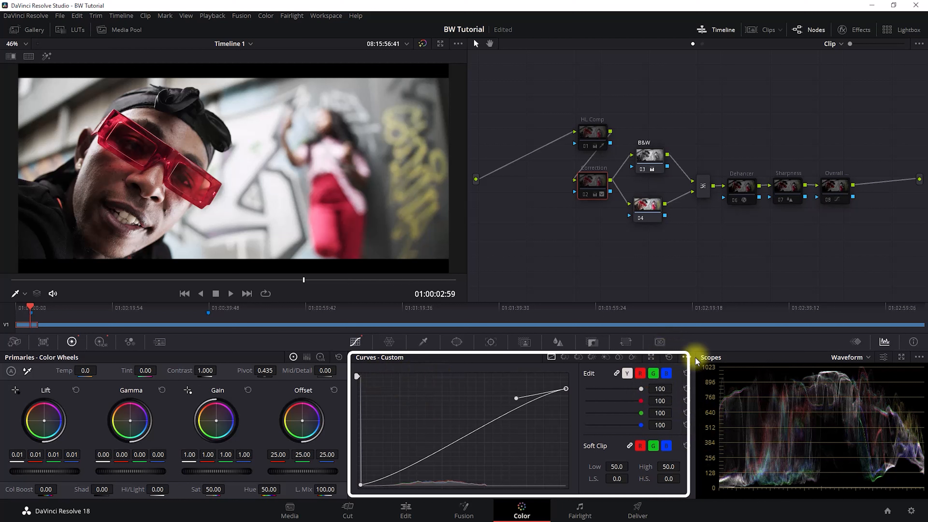
click(686, 358)
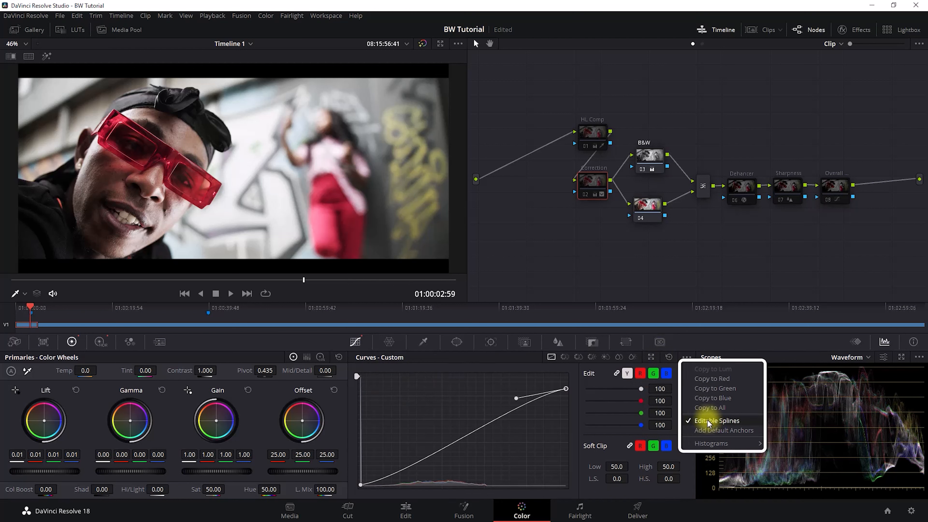
click(709, 422)
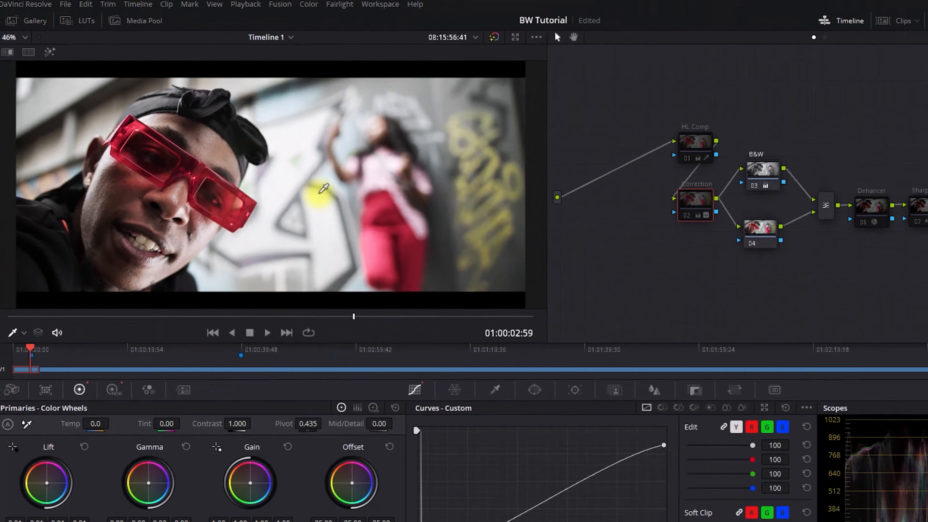
Show the log wheels for the Correction node and compare the image with the node off and on, leaving it enabled.
click(373, 407)
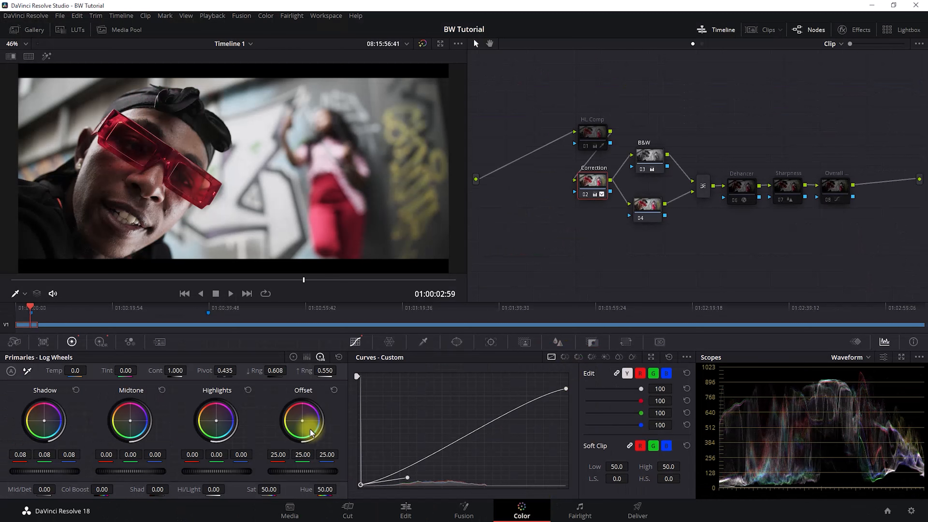
mouse_move(586, 198)
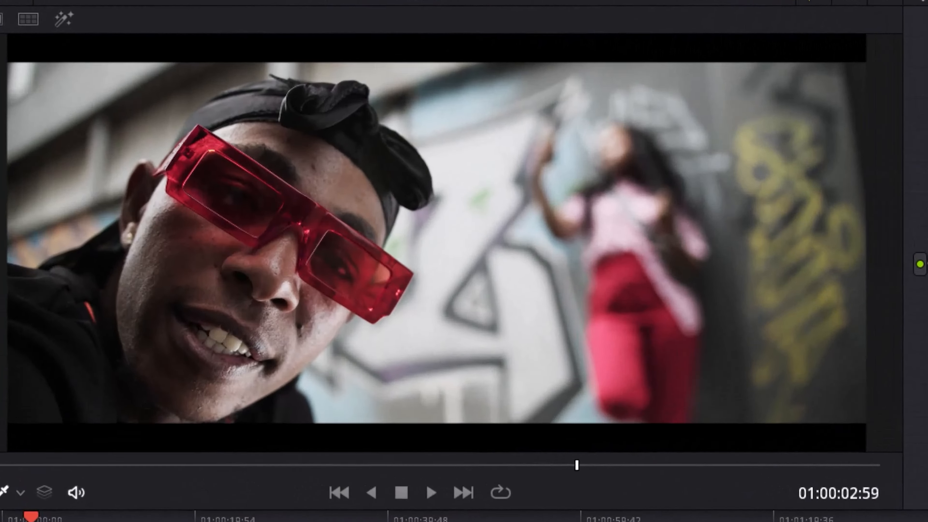
key(ctrl+d)
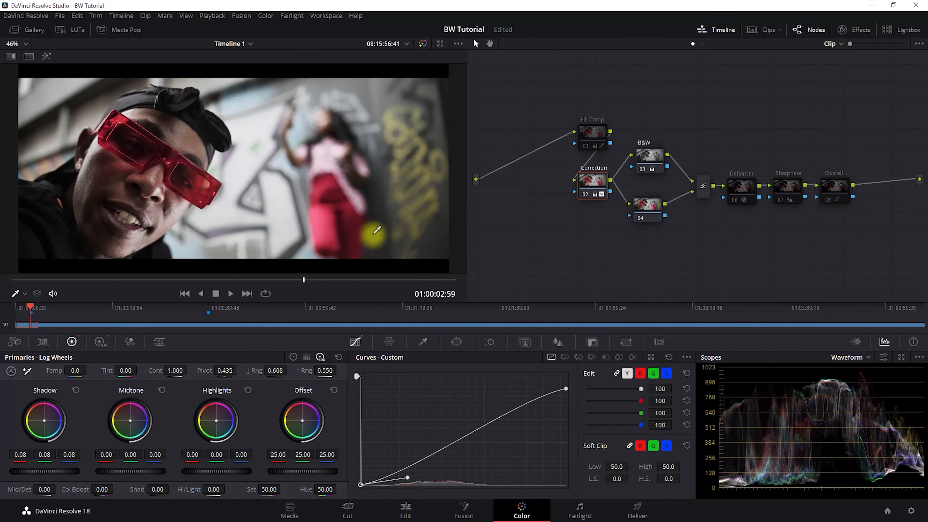
key(ctrl+d)
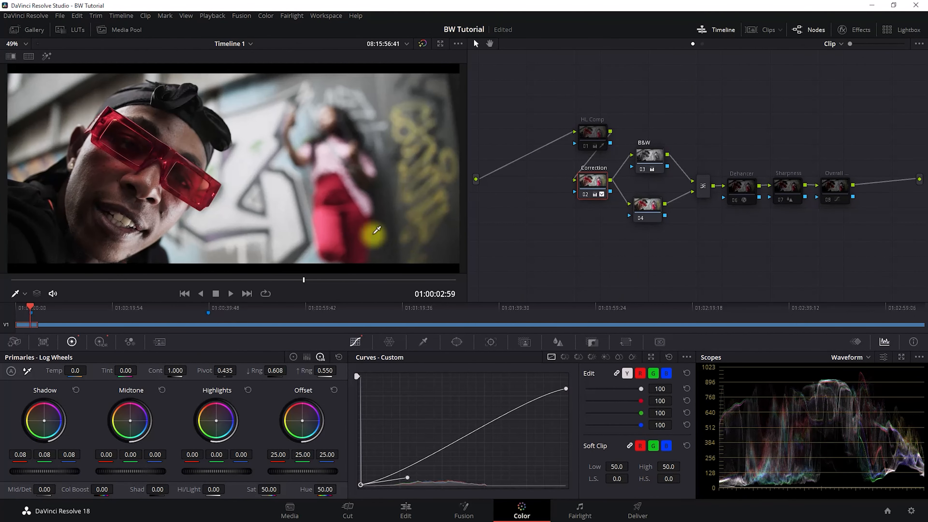
scroll(377, 229, up, 1)
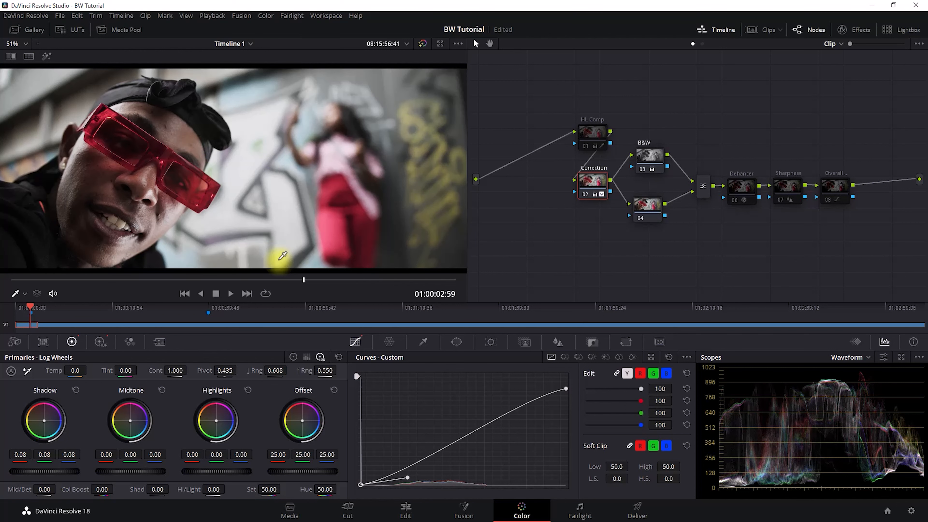
Open the effect settings of the Dehancer node and enlarge the viewer beside them.
click(741, 187)
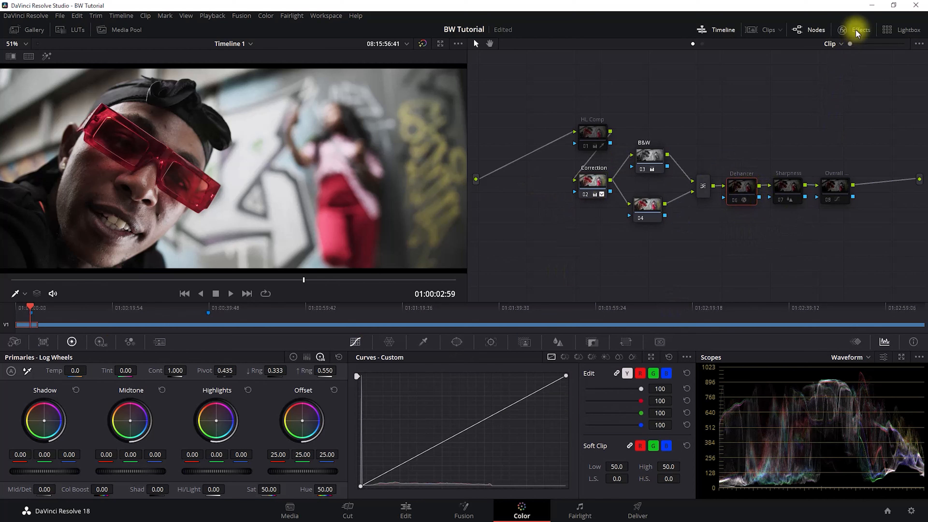
click(857, 32)
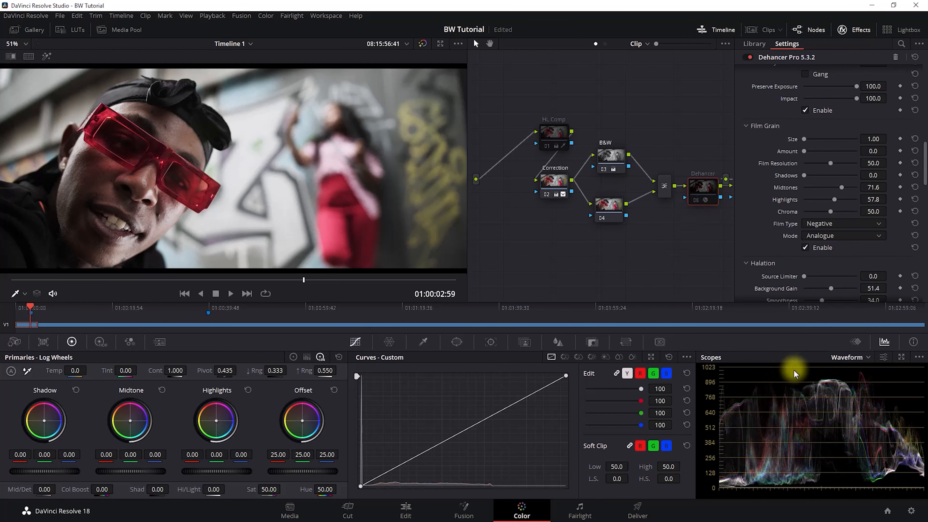
key(alt+f)
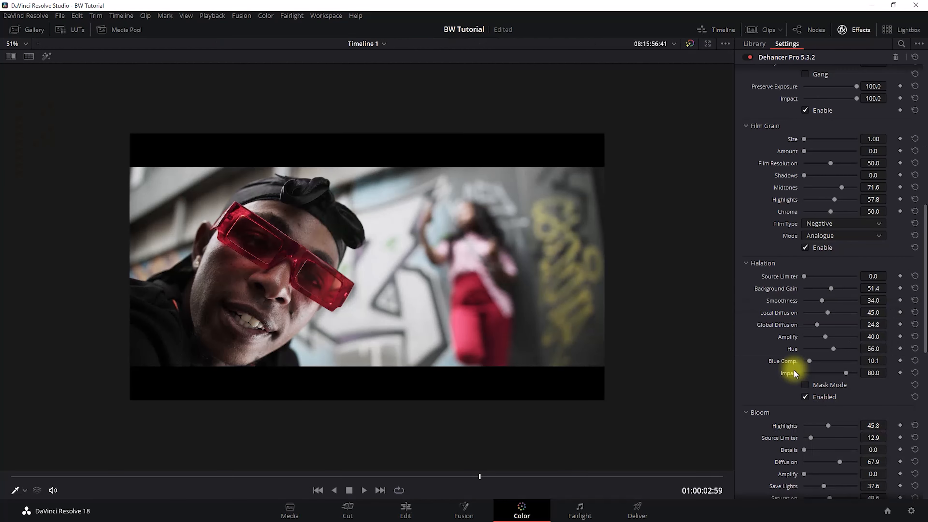
Check the source color space options in the Input section of the Dehancer Pro settings.
scroll(622, 380, up, 5)
scroll(625, 378, down, 1)
scroll(769, 181, up, 4)
scroll(767, 175, up, 6)
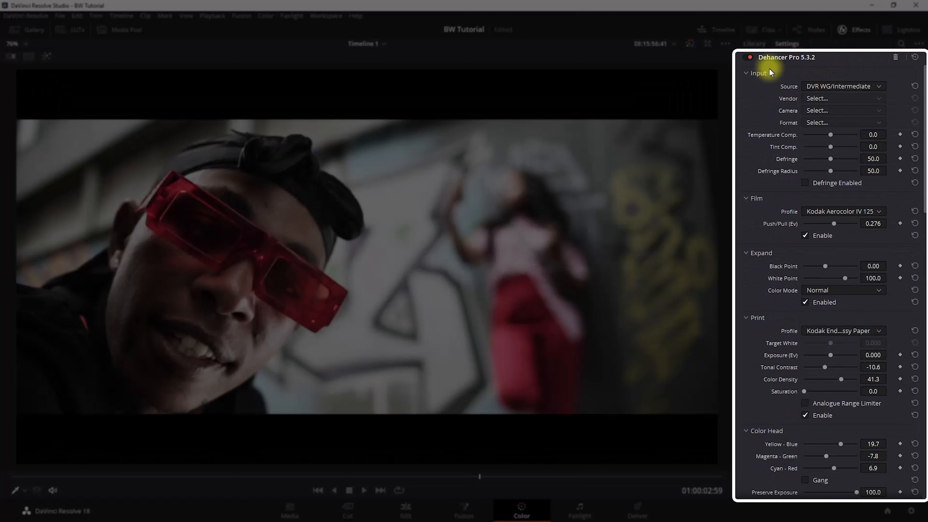
click(827, 86)
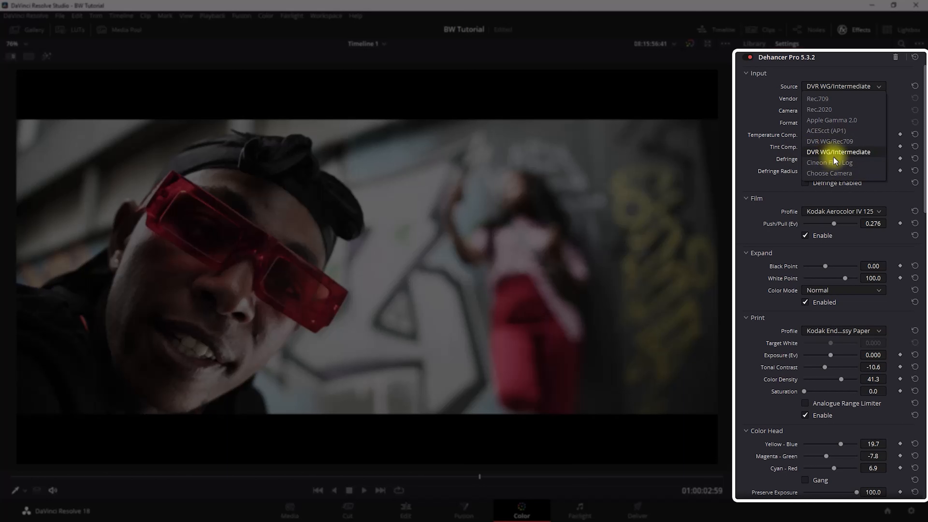
click(827, 88)
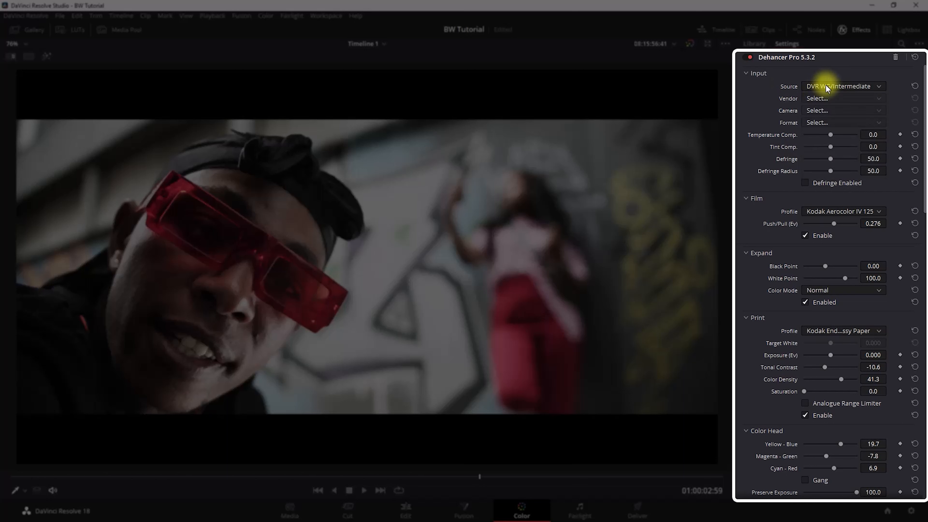
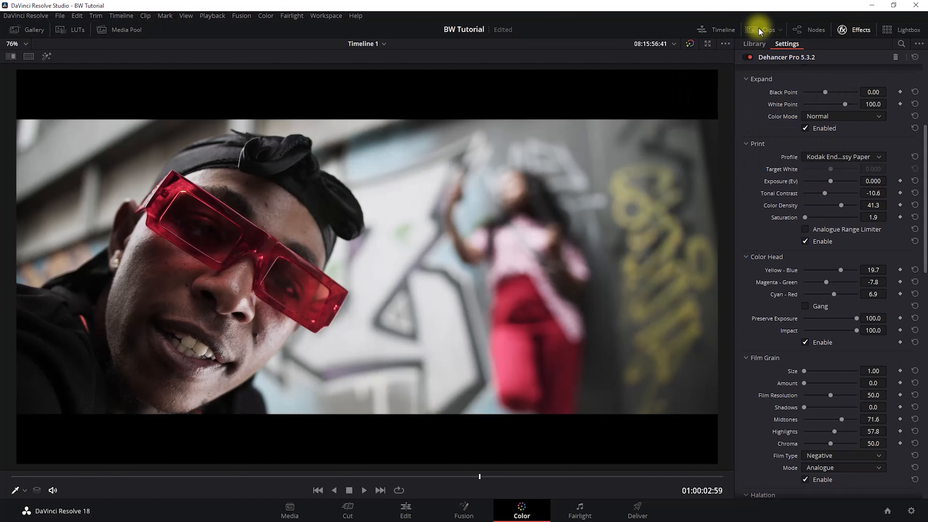
Enable the Dehancer node in the node graph and hide the graph again.
click(810, 32)
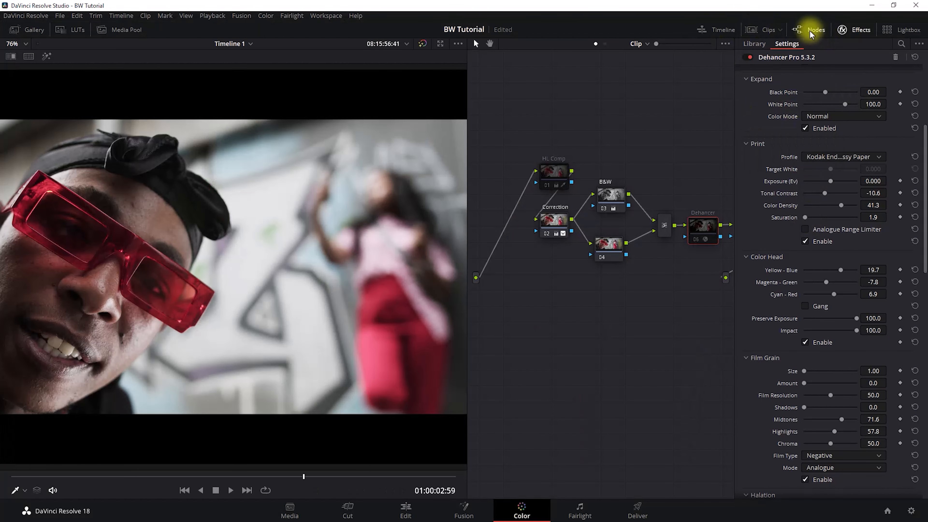
click(696, 239)
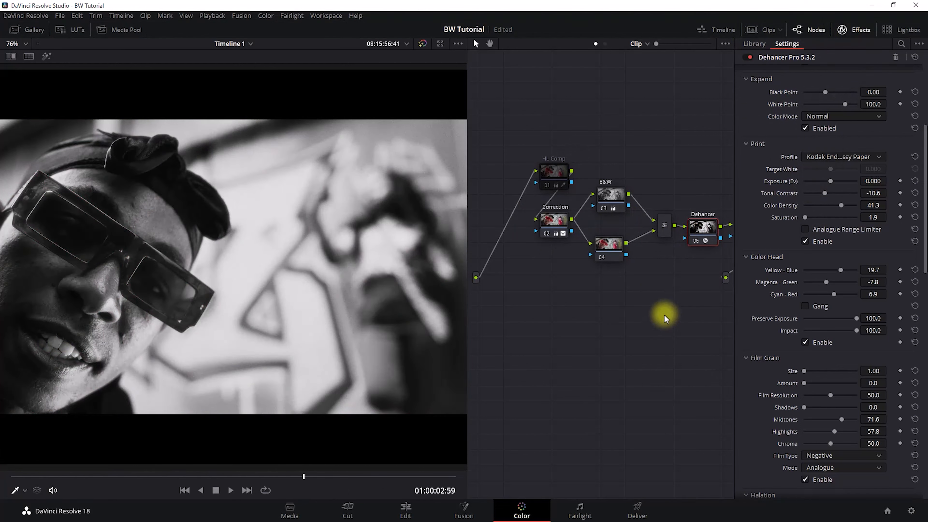
click(809, 30)
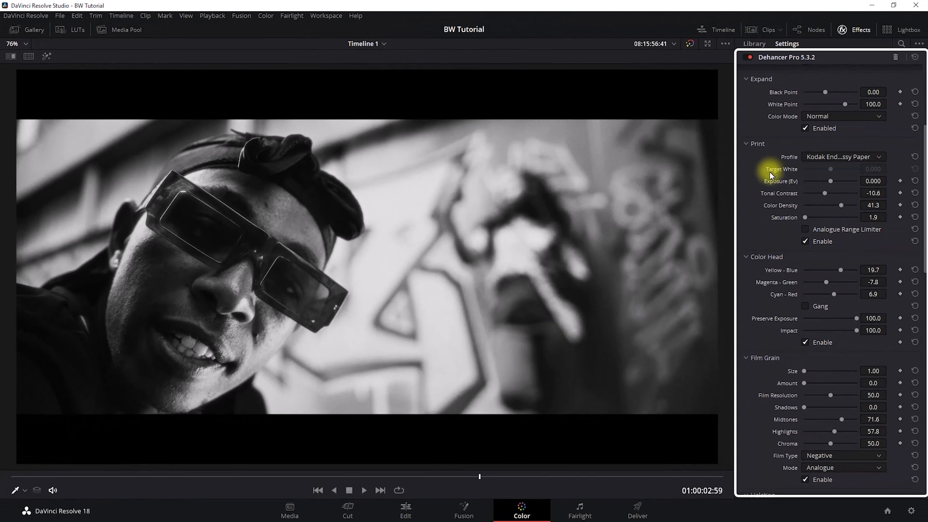
Try a Print color density of -15.6, compare the image with Dehancer off and on, and restore the density to 41.3.
drag(841, 209, 808, 207)
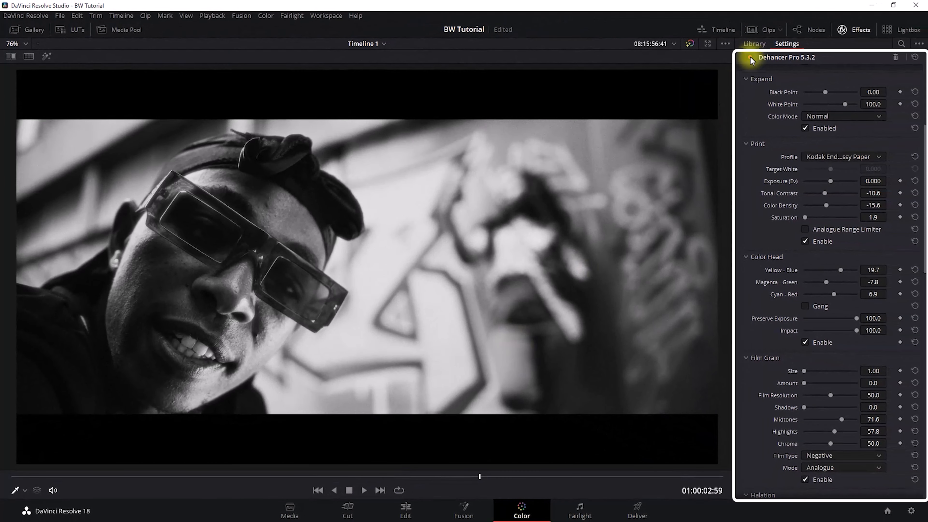
click(749, 57)
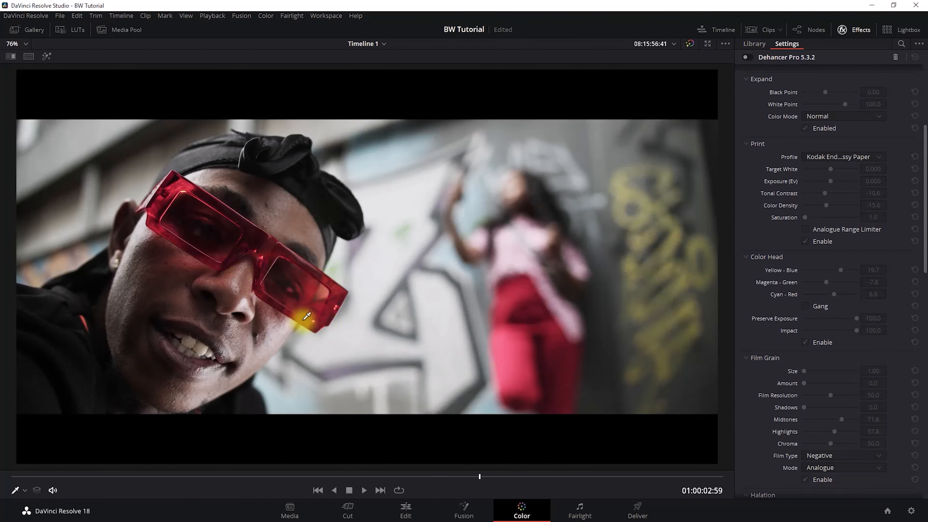
click(750, 57)
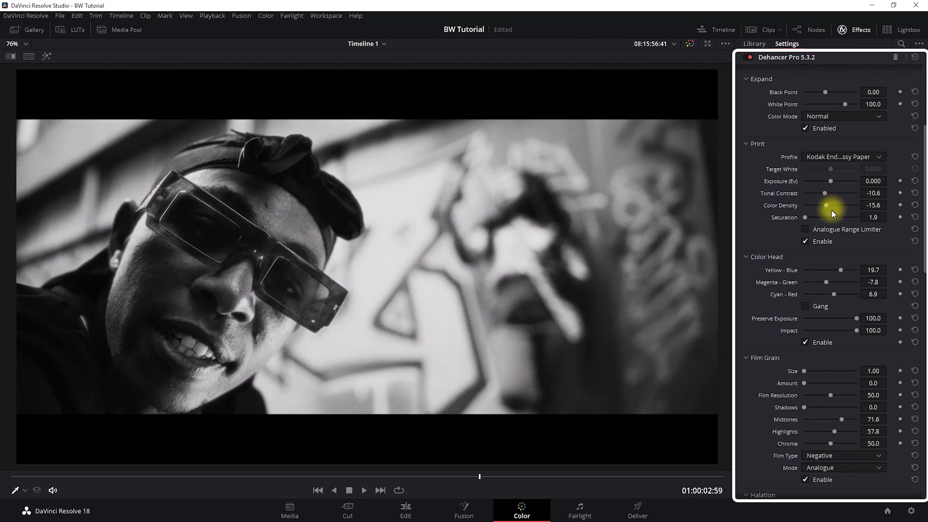
drag(832, 211, 832, 212)
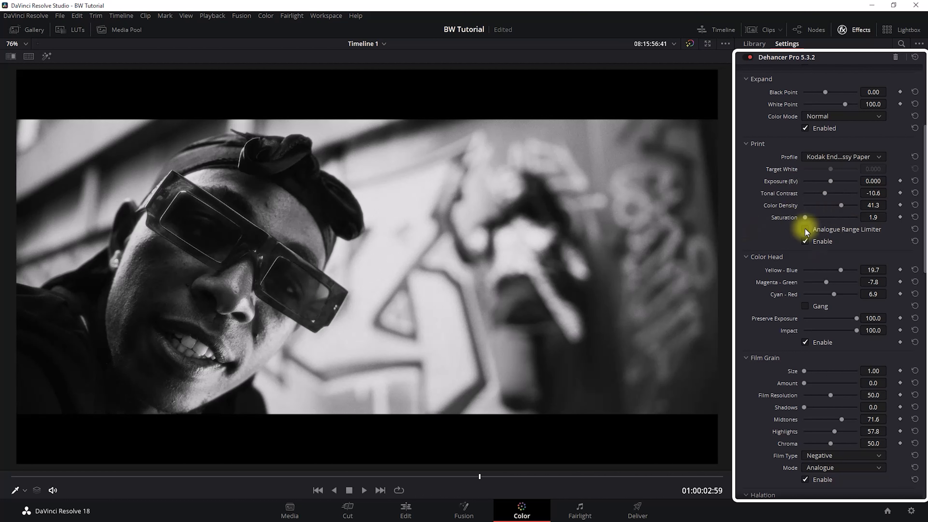
Test a higher Print saturation before reducing it to 0.0, and disable the Color Head section.
drag(805, 217, 832, 218)
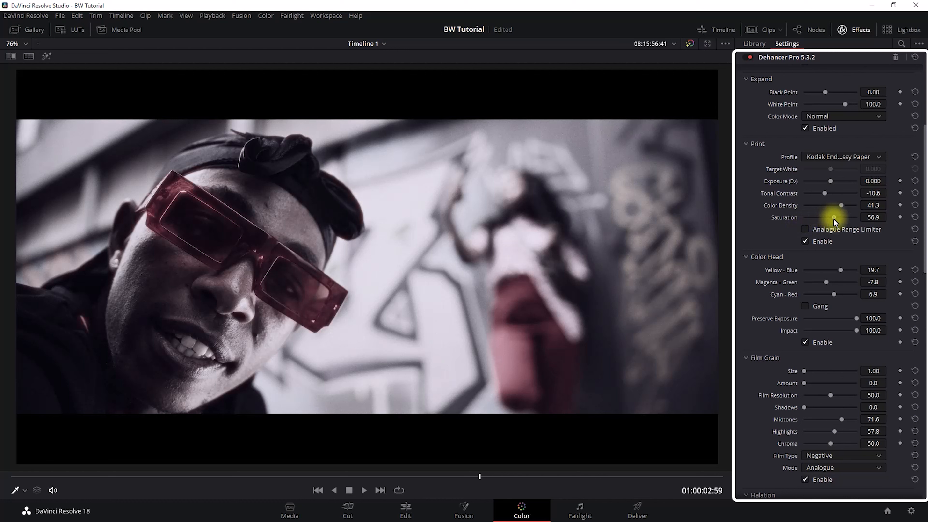
drag(841, 221, 776, 222)
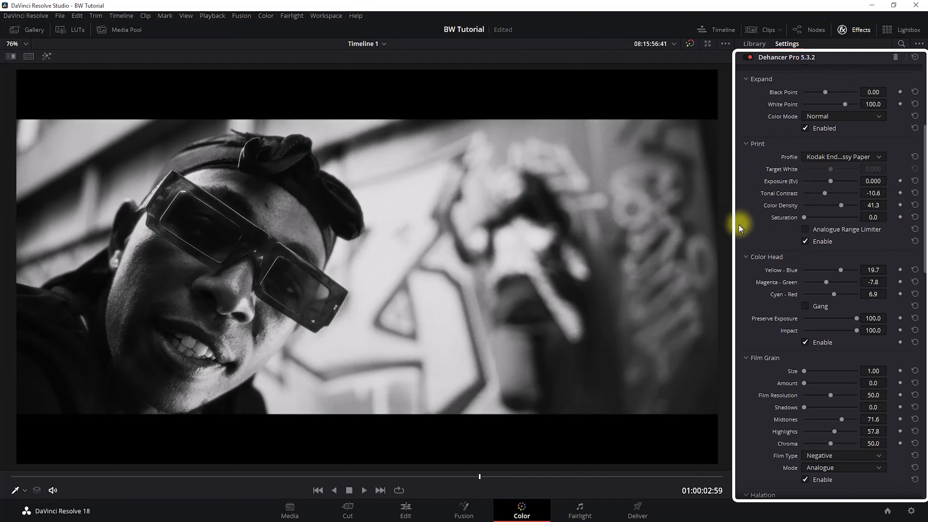
scroll(762, 293, down, 1)
scroll(762, 293, down, 2)
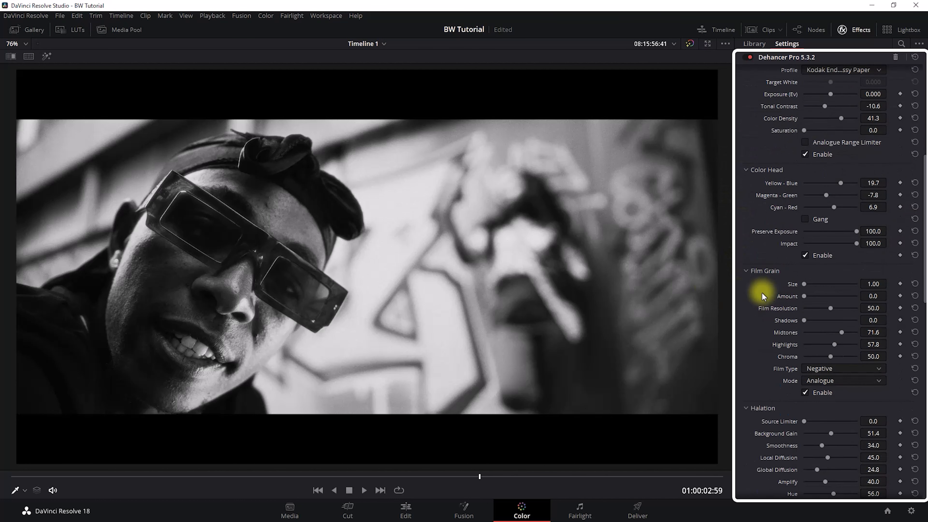
click(805, 255)
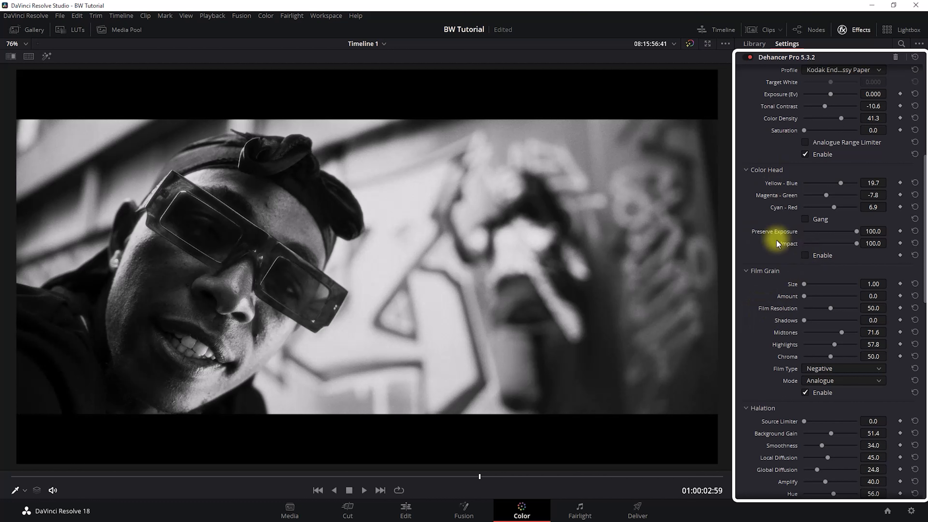
Try Positive as the Film Grain film type and return it to Negative.
scroll(757, 249, down, 1)
scroll(762, 278, down, 3)
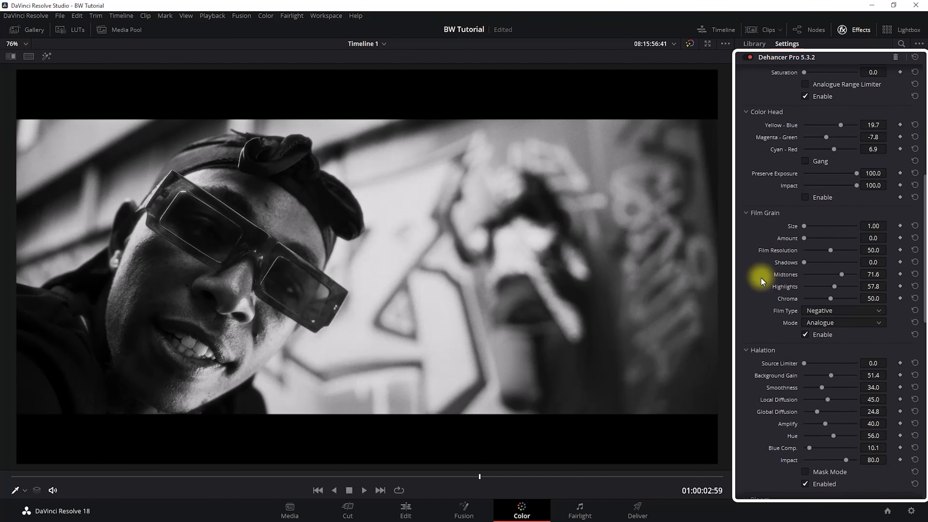
scroll(761, 278, up, 1)
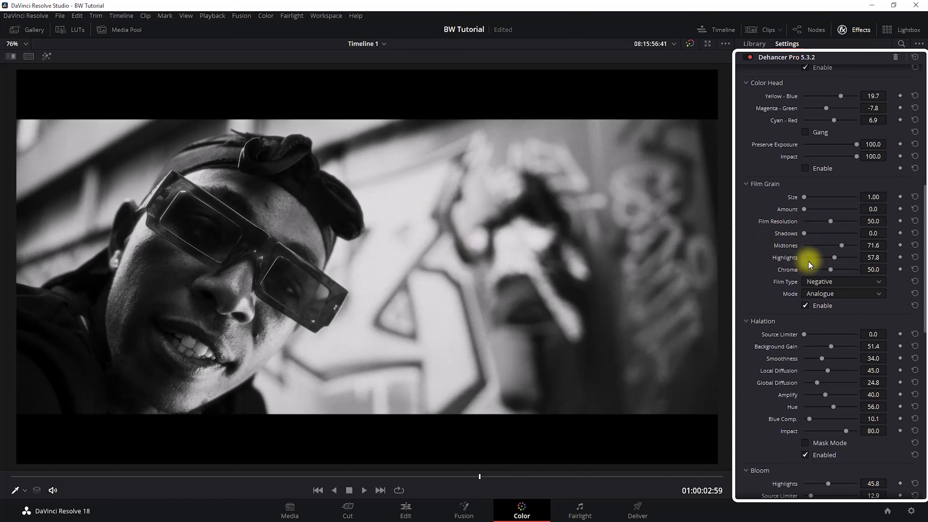
scroll(764, 310, down, 1)
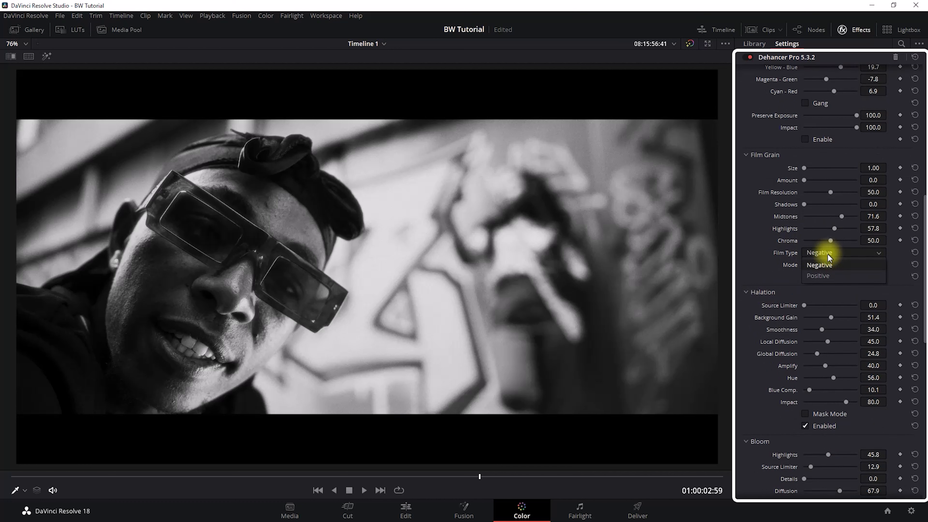
click(821, 277)
click(820, 278)
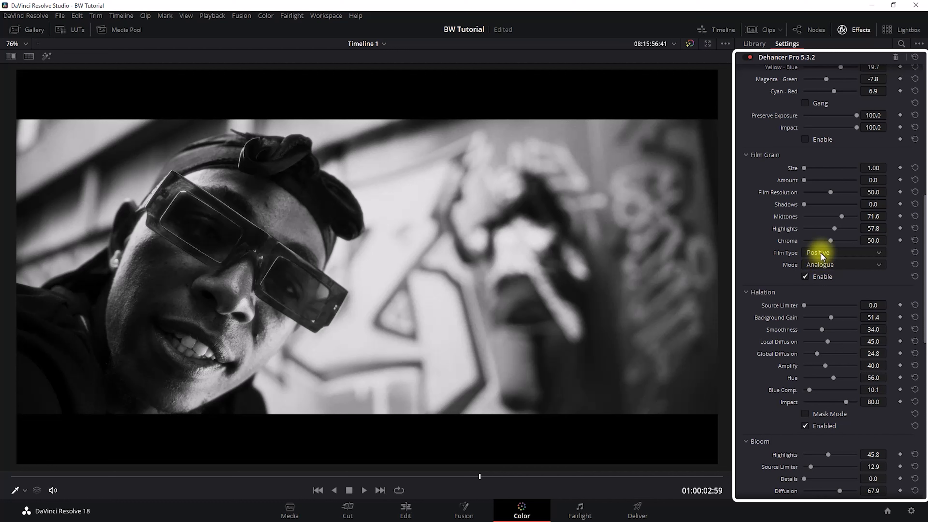
click(821, 254)
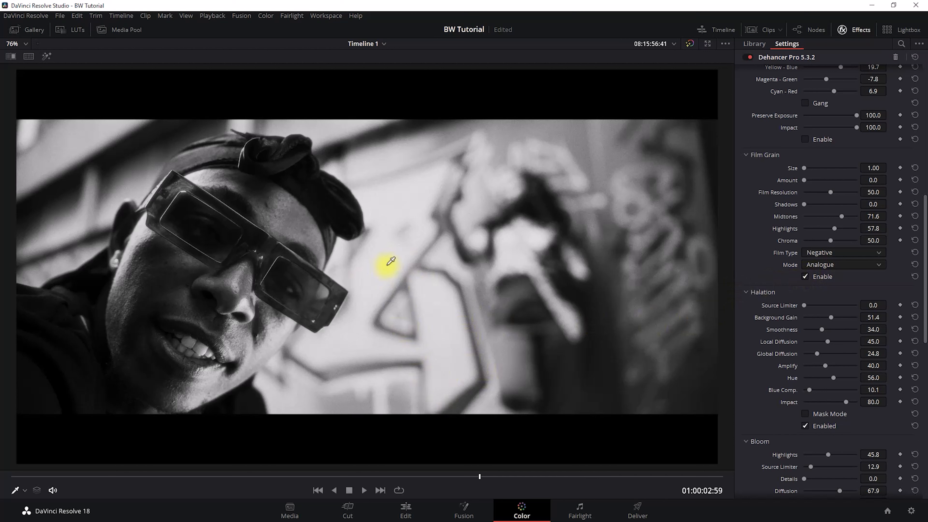
click(826, 255)
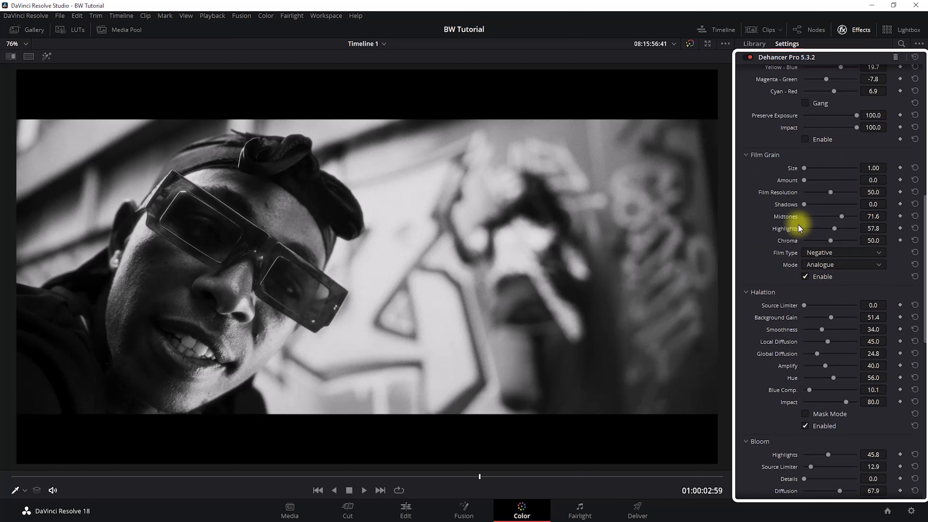
Compare the image with the Halation effect off and on several times, leaving it enabled.
scroll(766, 370, down, 5)
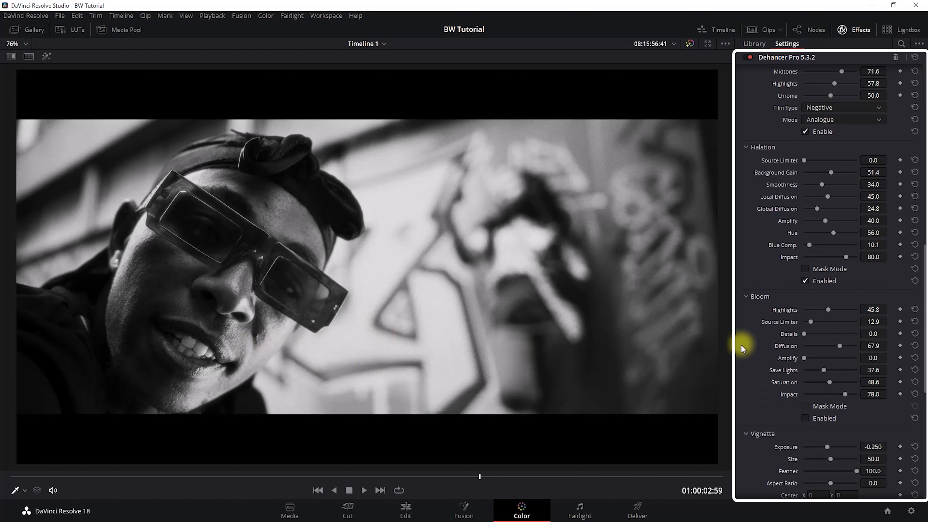
scroll(797, 274, up, 2)
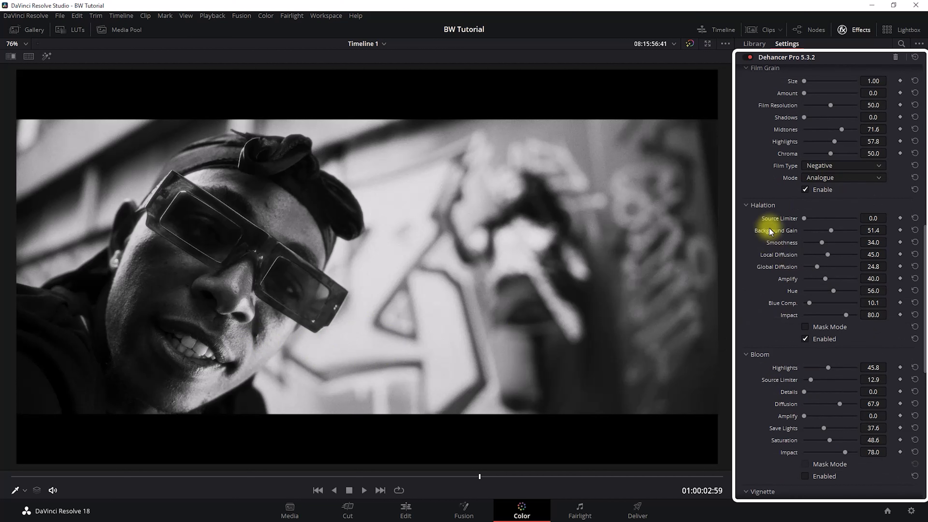
click(805, 340)
click(806, 339)
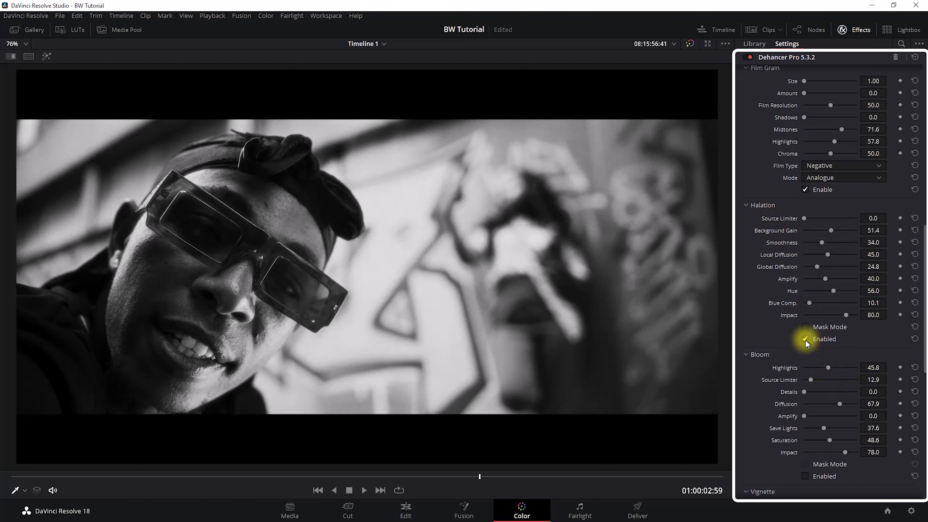
click(805, 341)
click(806, 340)
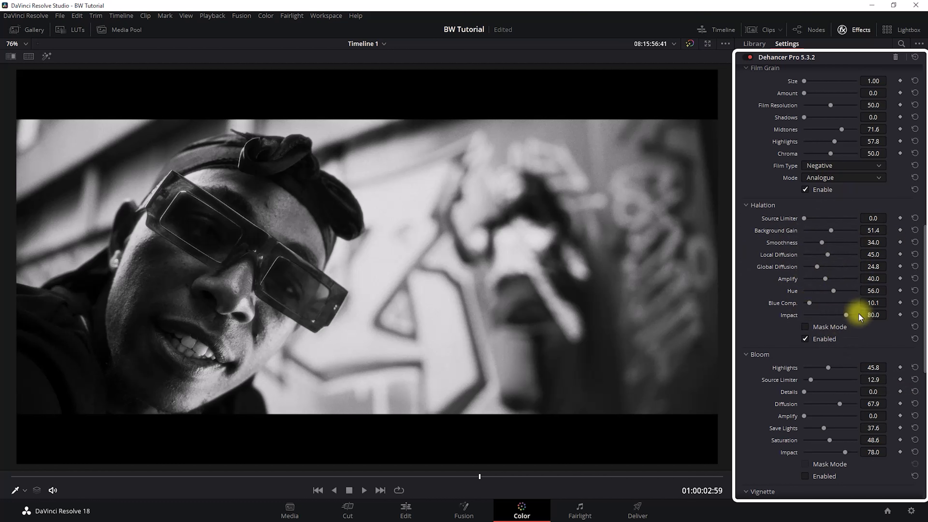
click(806, 340)
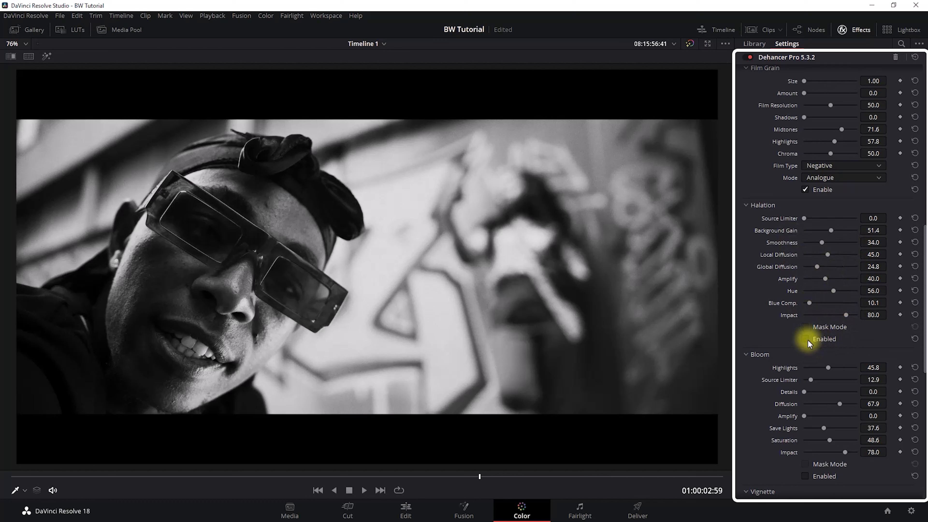
click(807, 340)
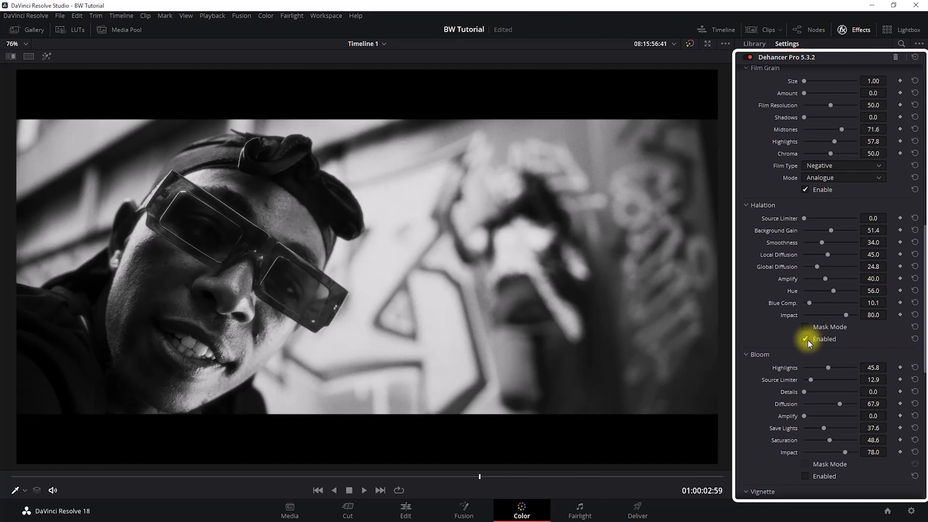
click(806, 339)
click(805, 340)
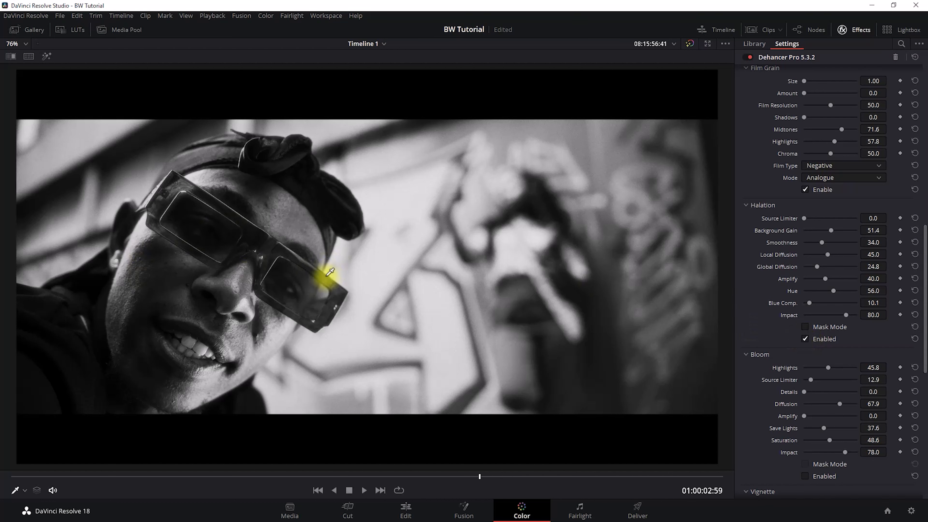
Look through the remaining Dehancer sections, and restore the normal Color page layout with the node graph shown and the effects hidden.
scroll(759, 411, down, 5)
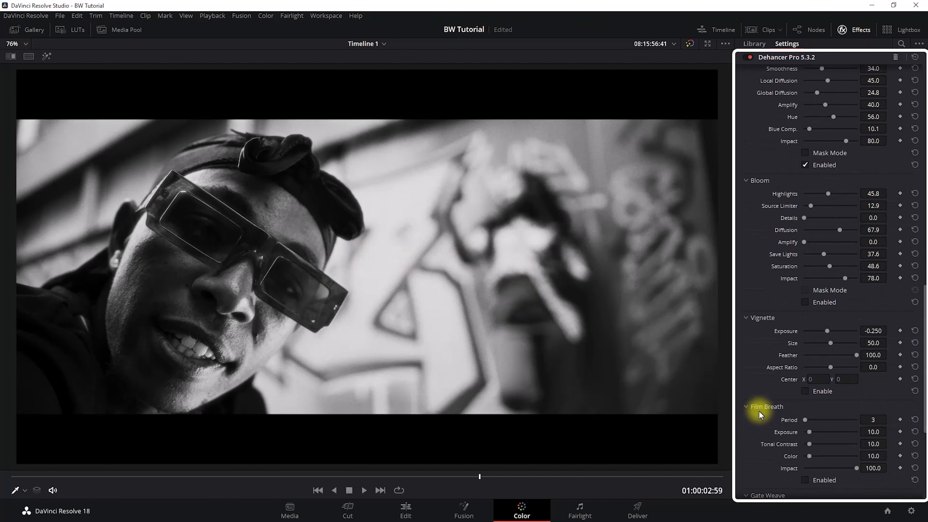
scroll(755, 387, down, 4)
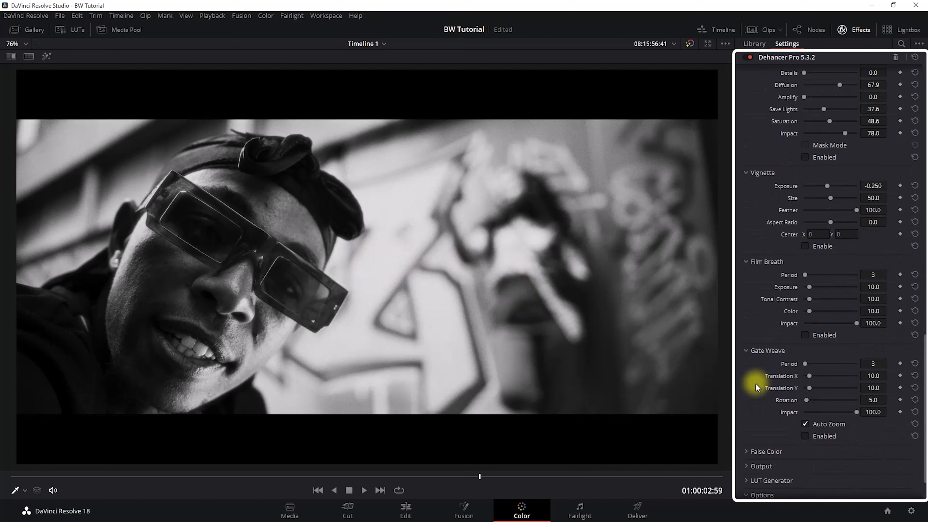
scroll(755, 387, down, 2)
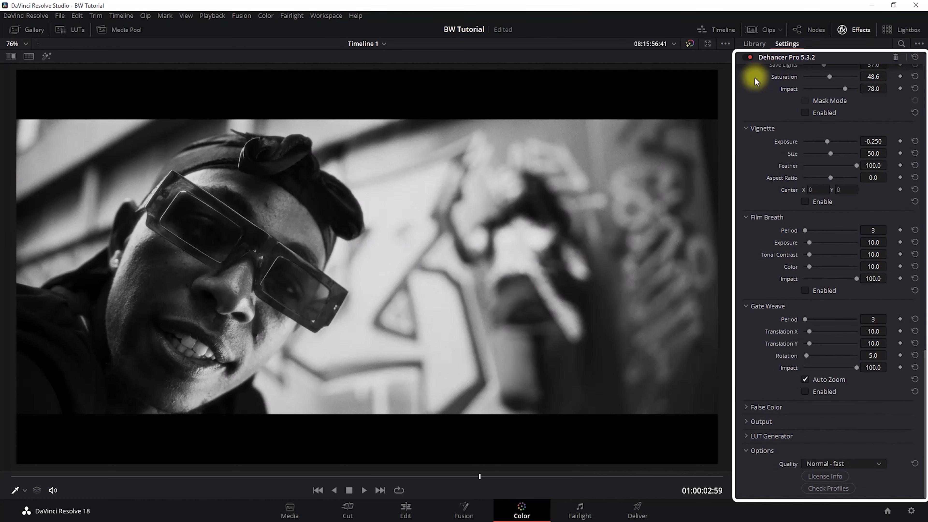
key(shift+f)
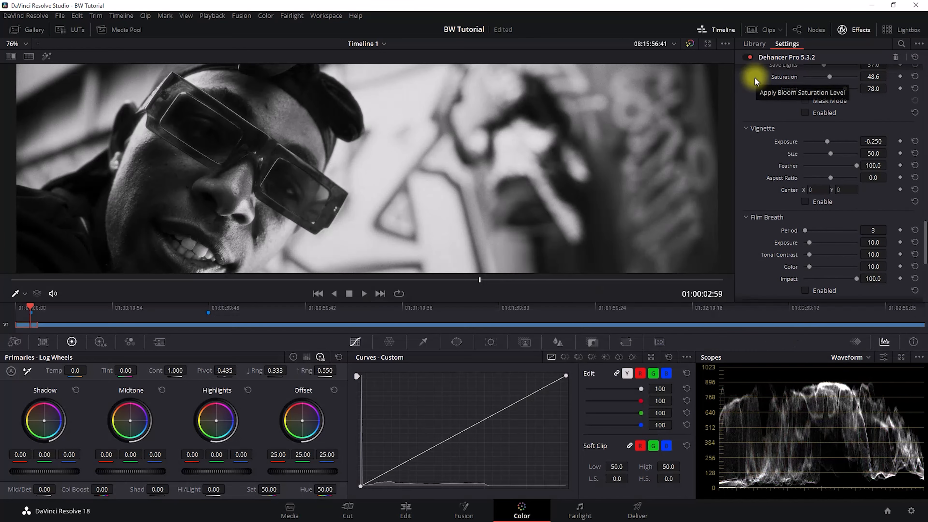
click(803, 30)
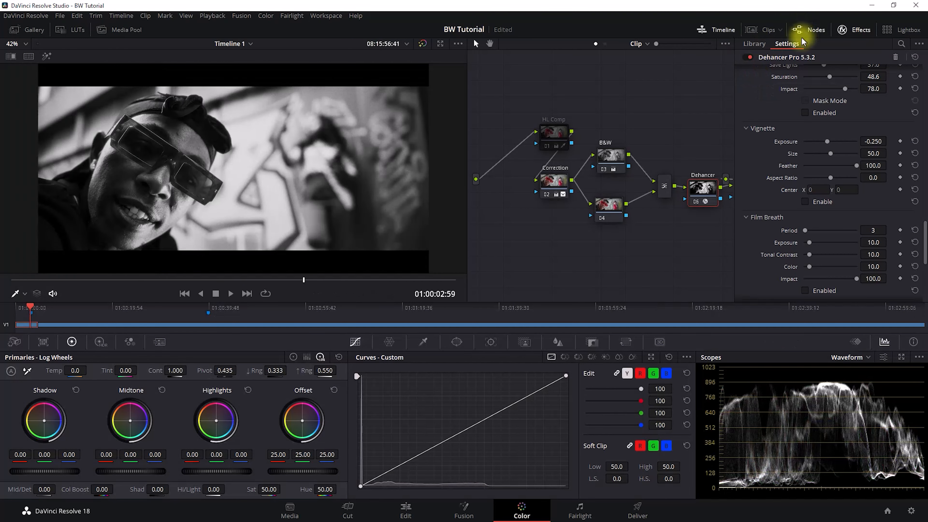
click(851, 30)
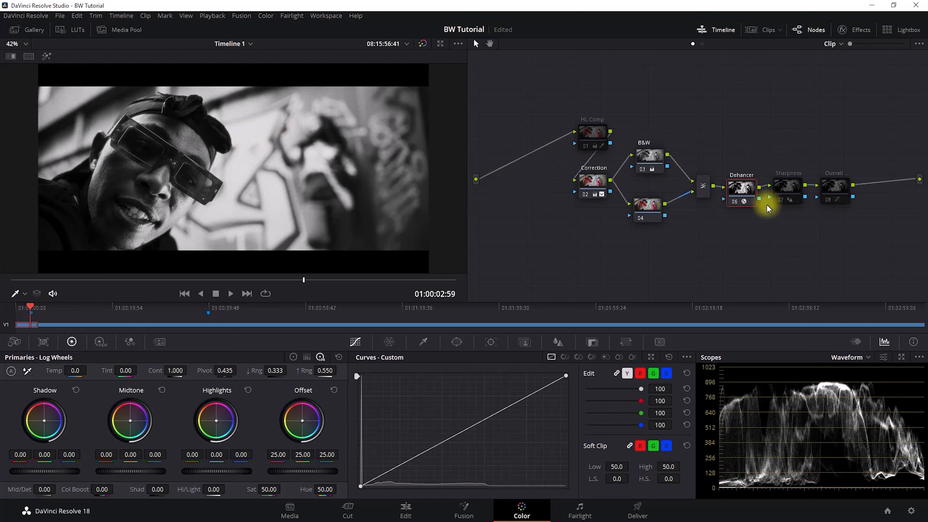
Enable the HL Comp node and show its HSL qualifier settings.
click(591, 136)
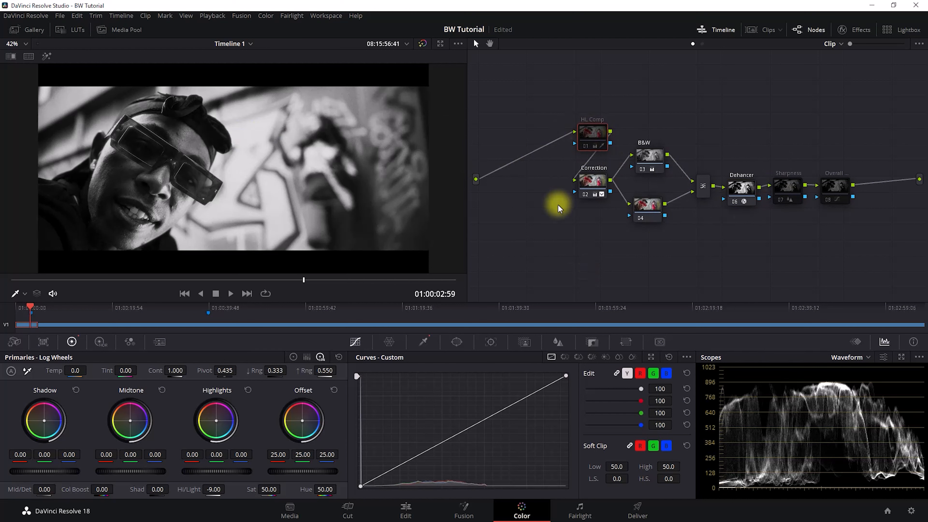
click(428, 344)
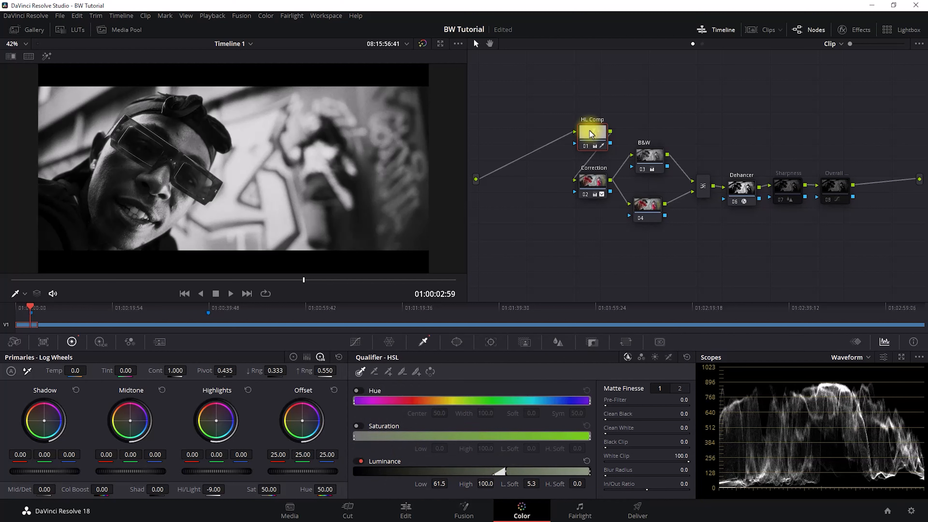
Highlight the area selected by the HL Comp node's luminance qualifier, and turn the highlight off again.
key(super+h)
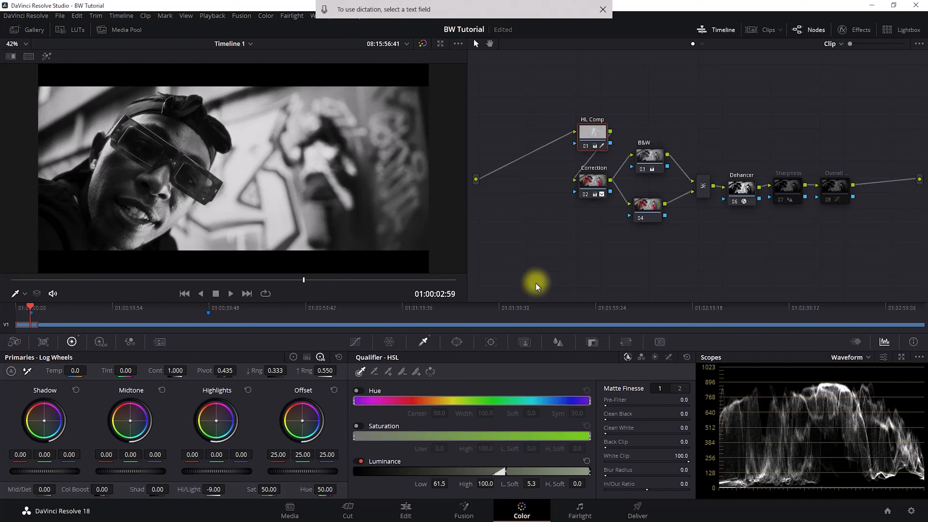
key(shift+h)
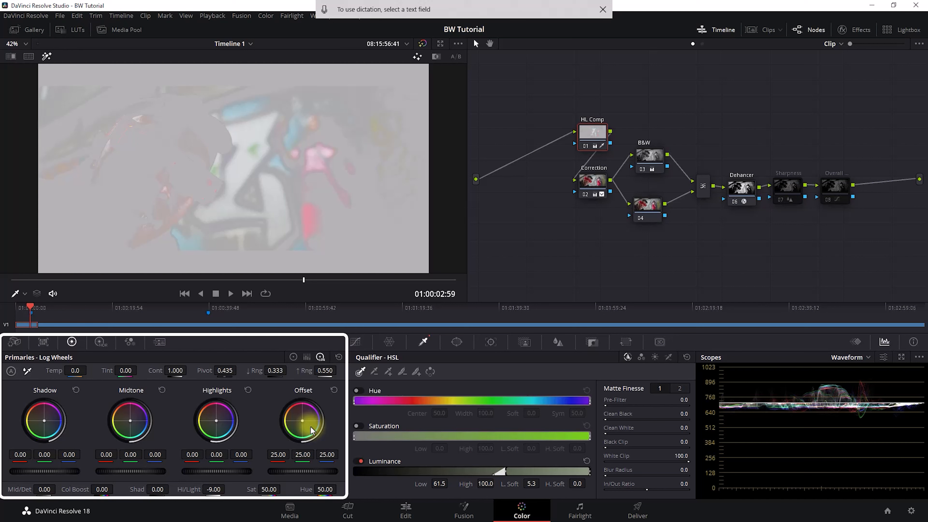
key(shift+h)
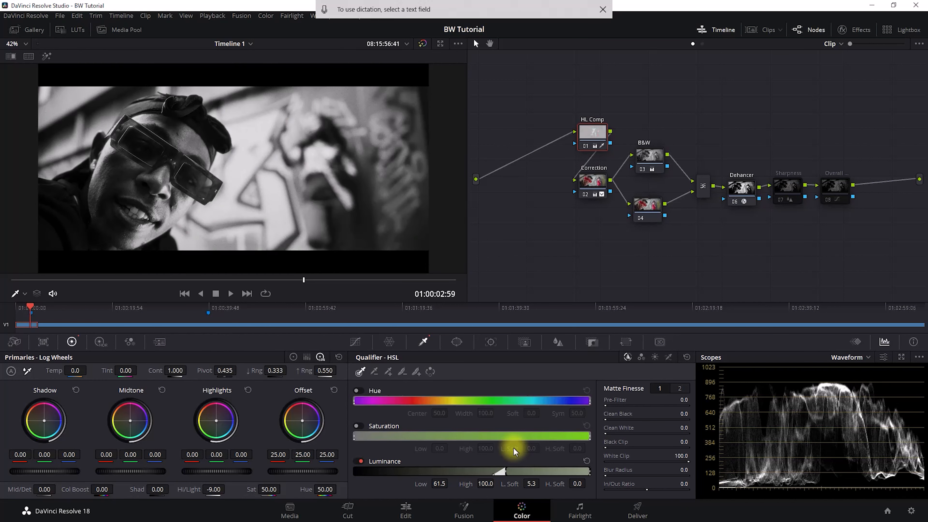
Toggle the HL Comp node off and on, leaving it enabled, and enlarge the viewer with the node graph beside it.
click(585, 147)
click(585, 147)
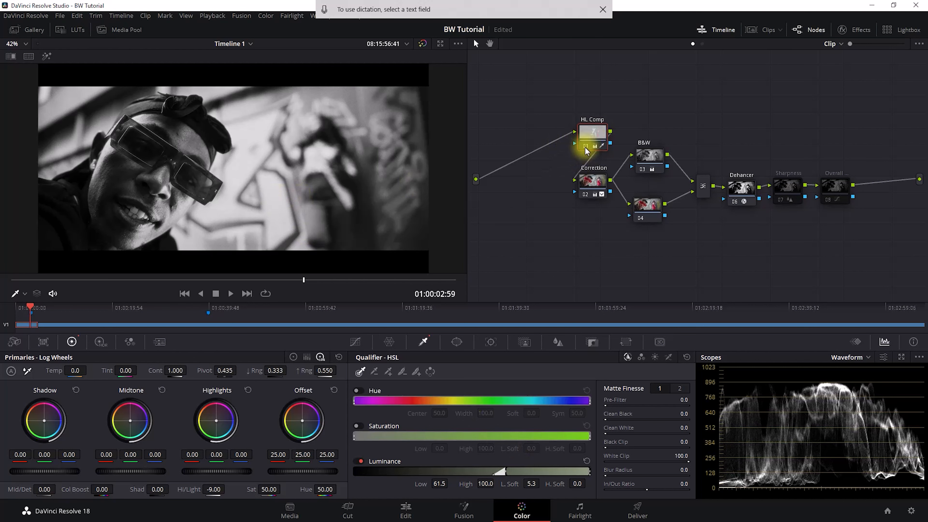
key(alt+f)
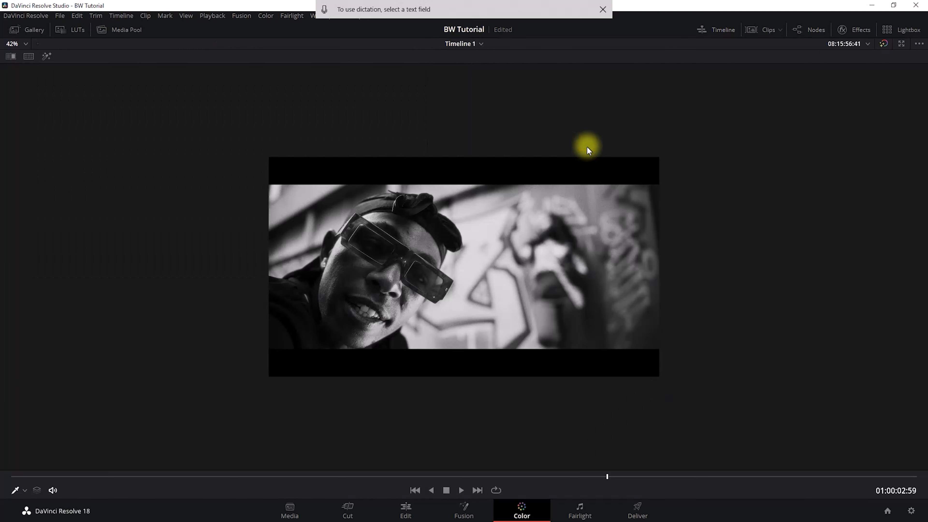
click(807, 30)
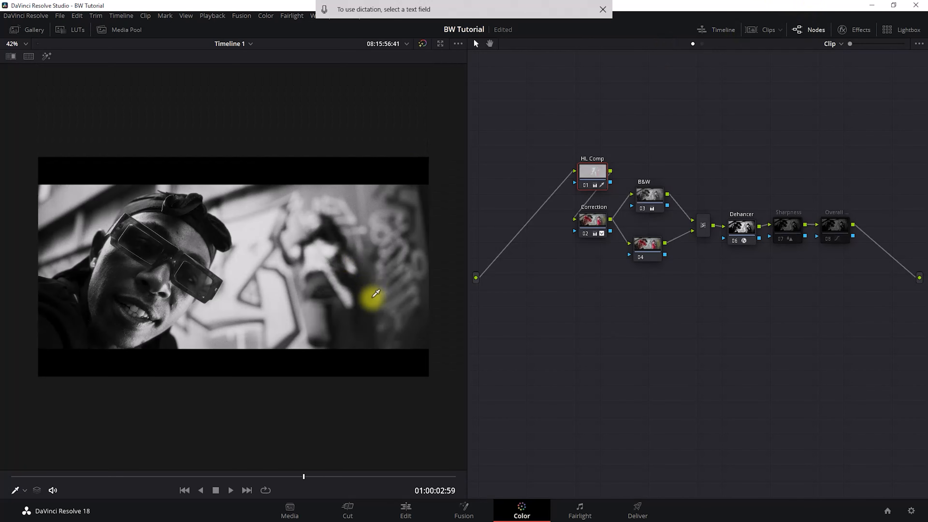
Compare the wall highlights up close with the HL Comp node off and on, and restore the Color page layout with timeline and palettes.
scroll(328, 310, up, 6)
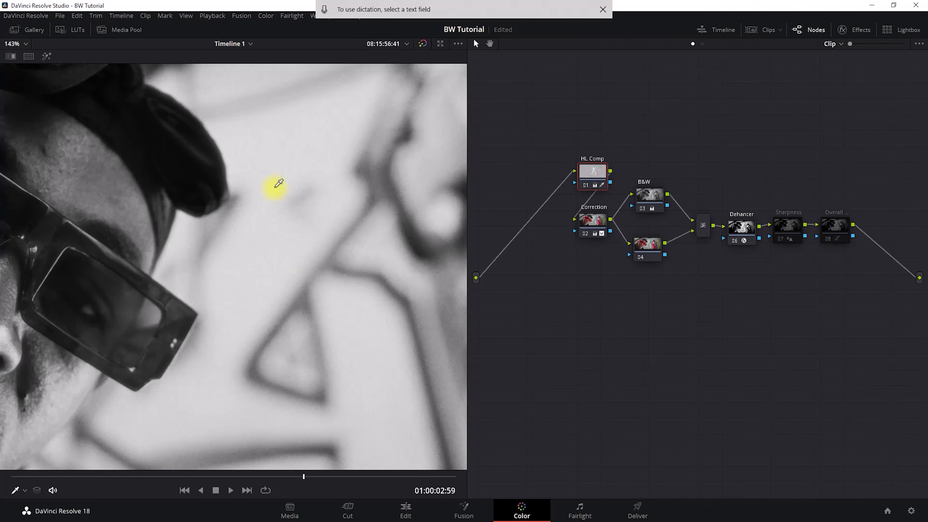
click(587, 187)
click(587, 187)
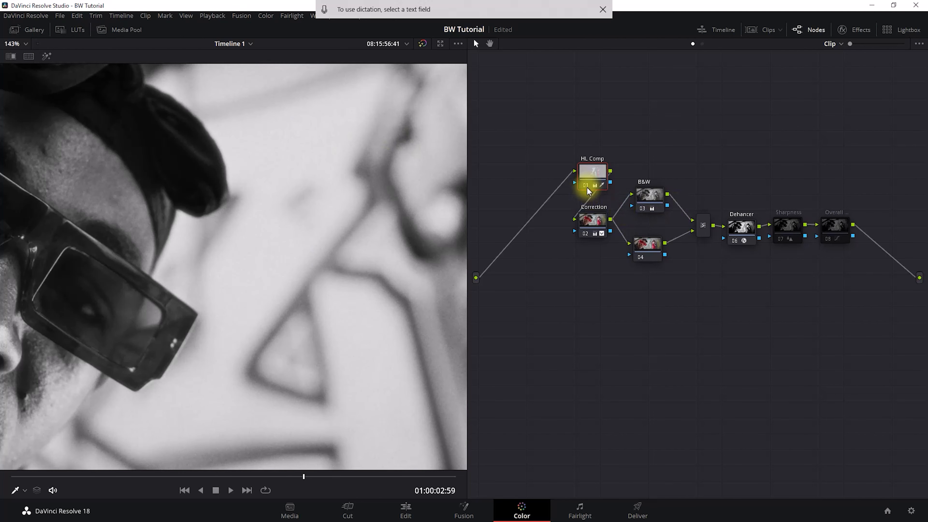
click(587, 187)
click(586, 188)
scroll(296, 222, down, 6)
scroll(300, 229, up, 1)
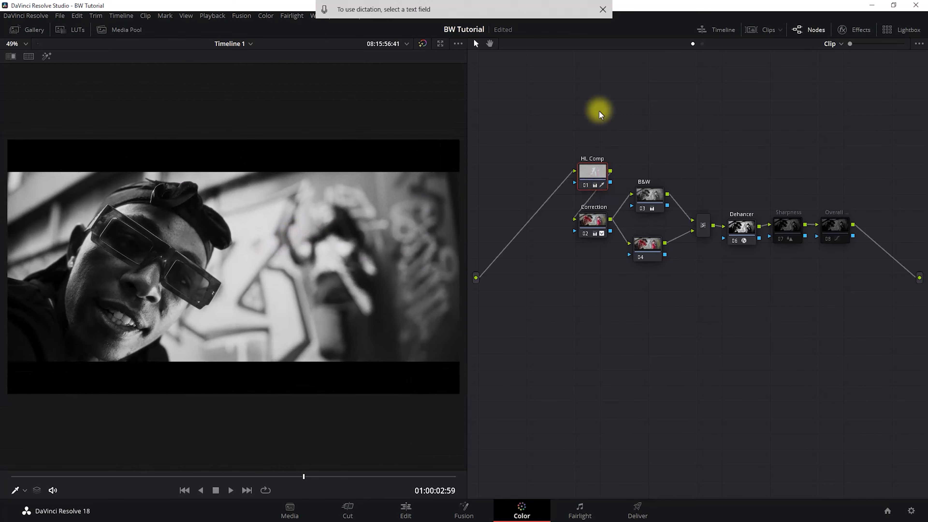
click(767, 31)
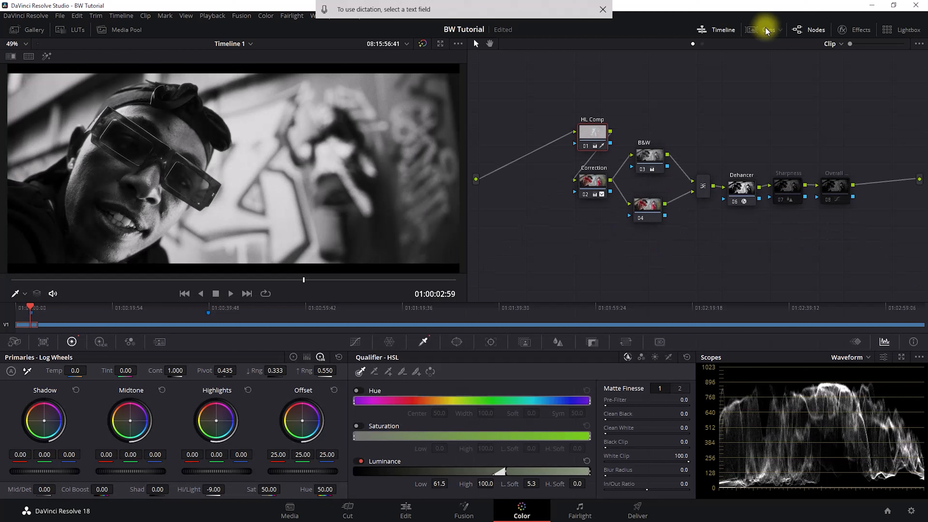
Show the Sharpness node's blur settings and enable the node, checking its effect on the face up close.
click(781, 197)
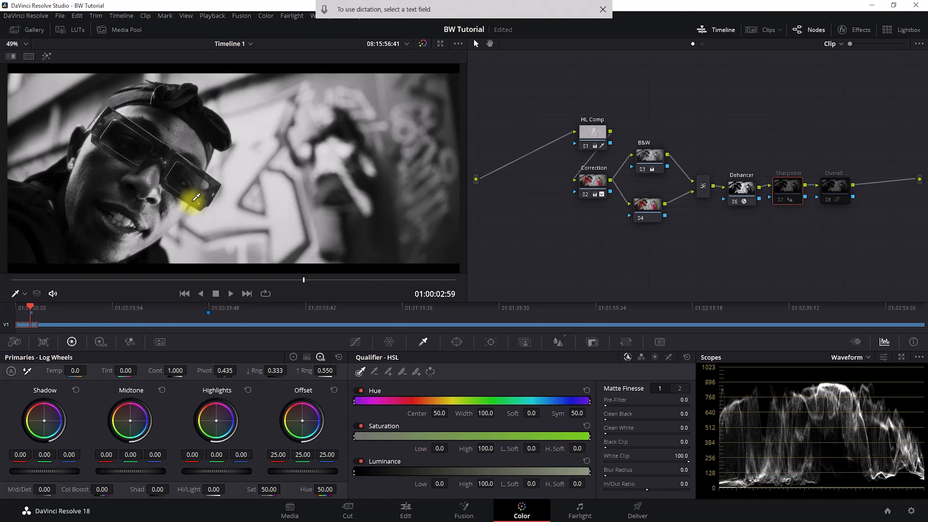
scroll(322, 243, up, 1)
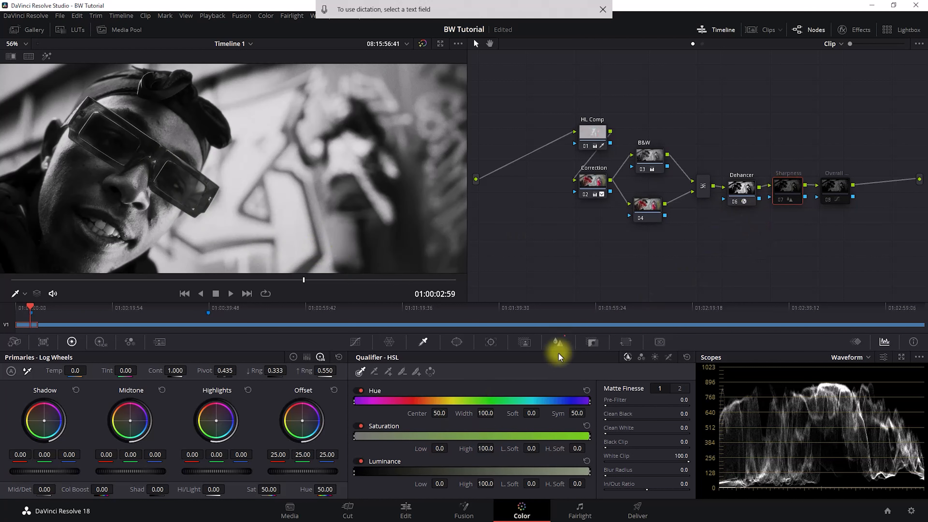
click(558, 343)
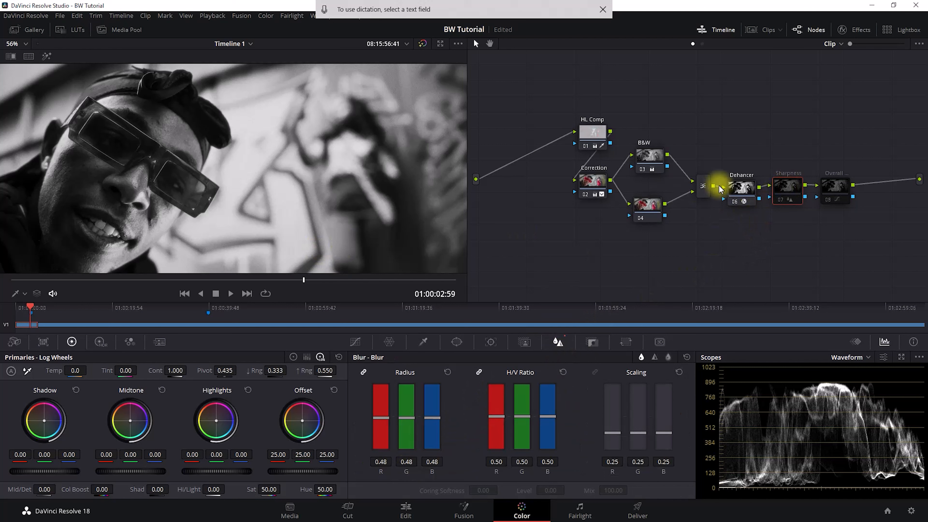
scroll(125, 256, up, 1)
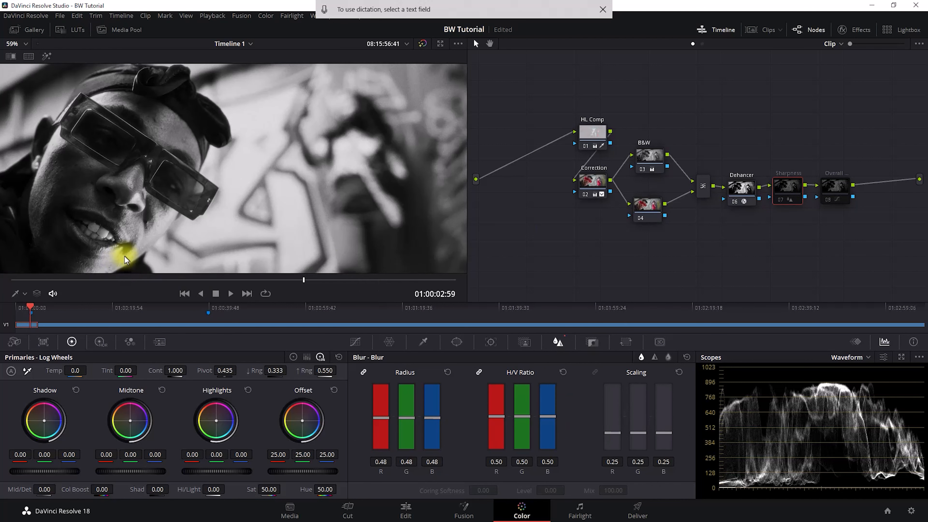
scroll(123, 216, up, 1)
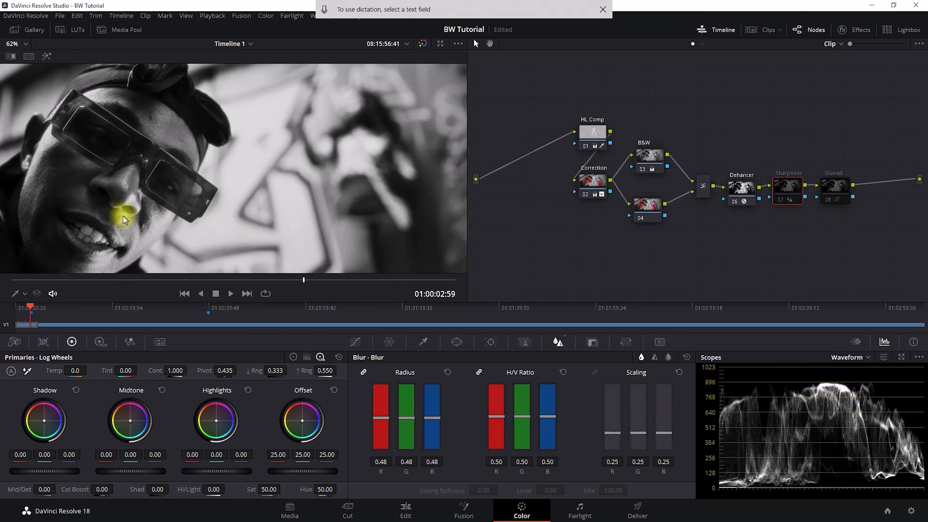
scroll(123, 216, up, 1)
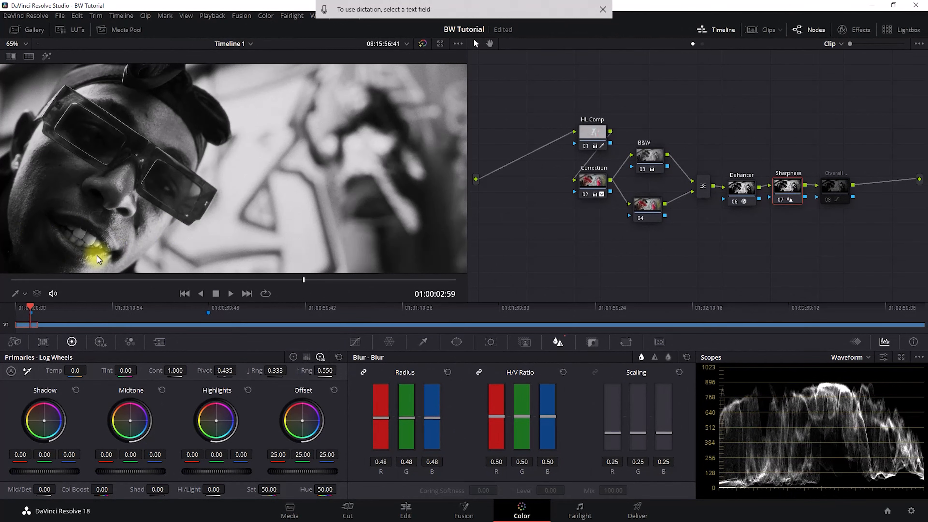
scroll(136, 237, down, 3)
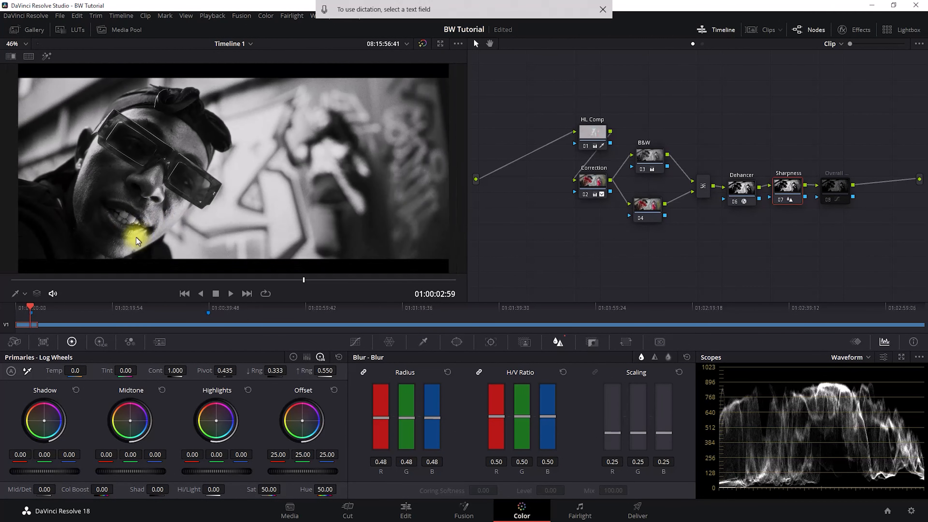
Show the Overall node's custom curve without spline handles, and toggle the node off and on, leaving it enabled.
click(831, 190)
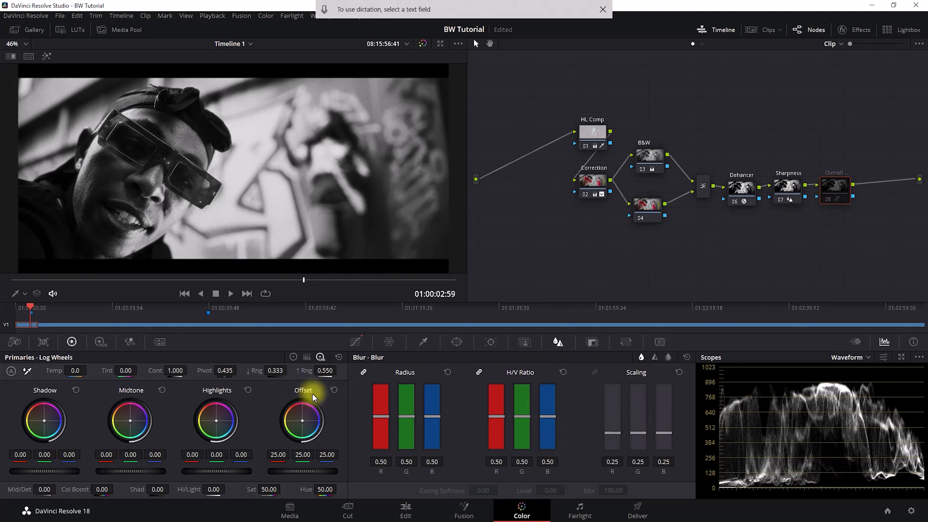
click(355, 342)
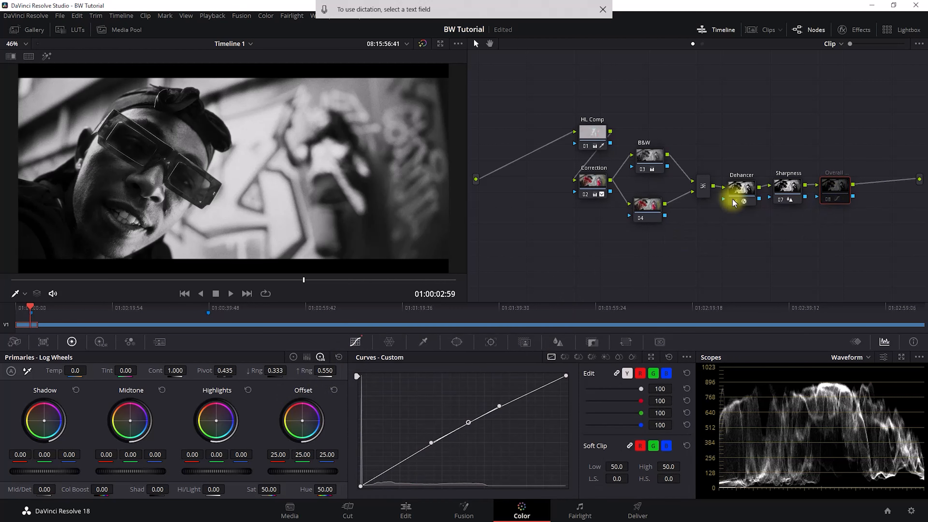
click(686, 358)
click(692, 430)
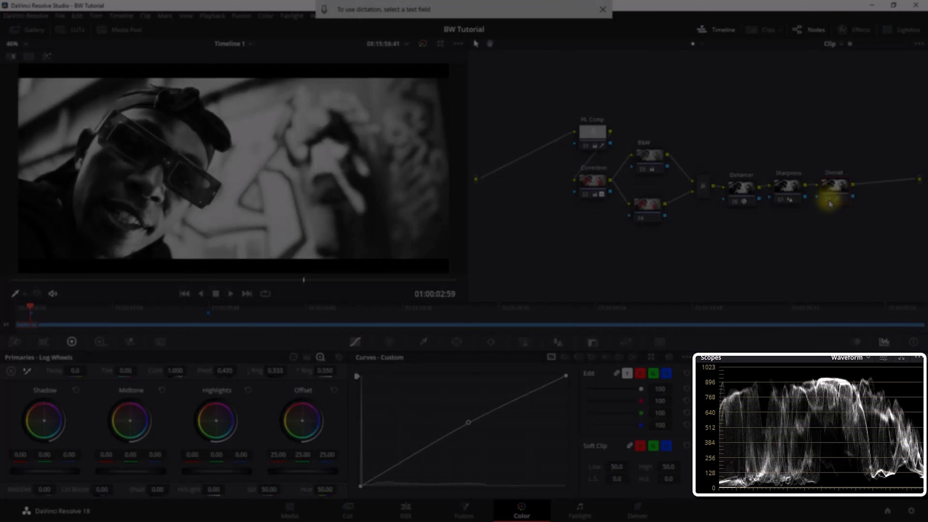
key(ctrl+d)
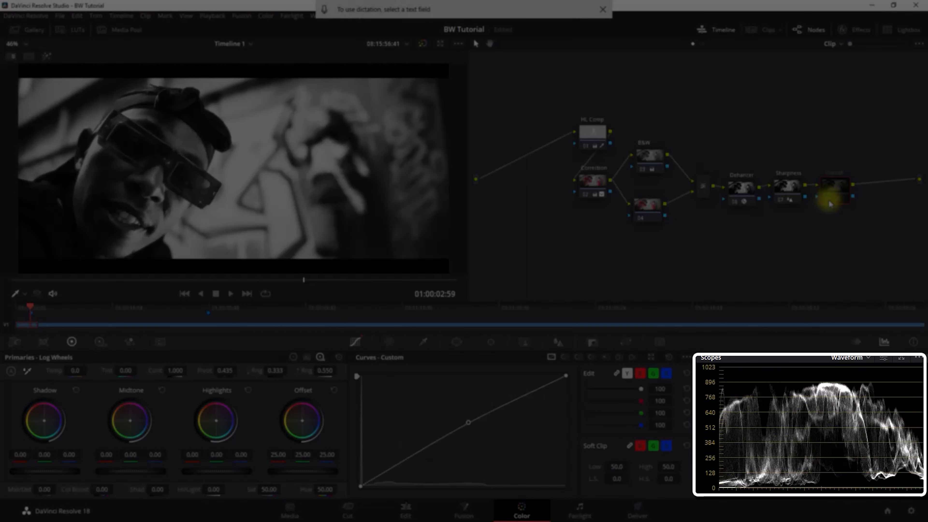
key(ctrl+d)
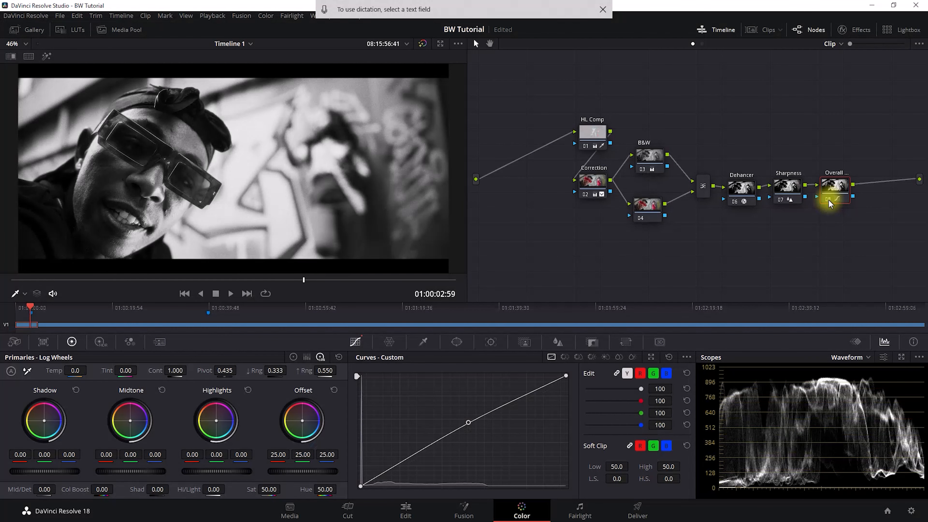